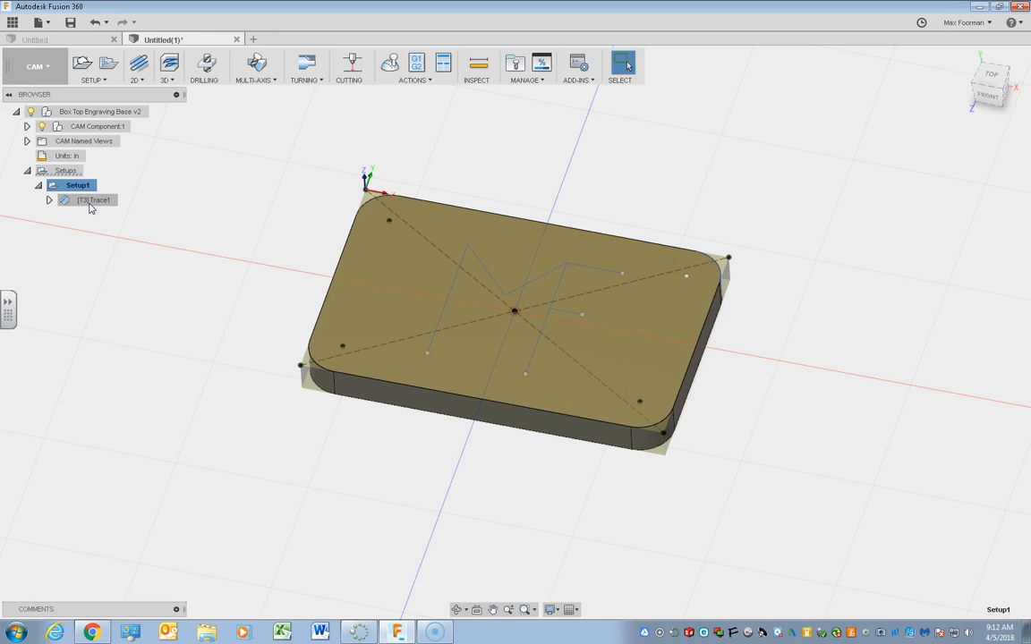
# Simulate Setup1 with the stock shown, play the engraving toolpath through, and close the simulation.
pyautogui.rightClick(82, 186)
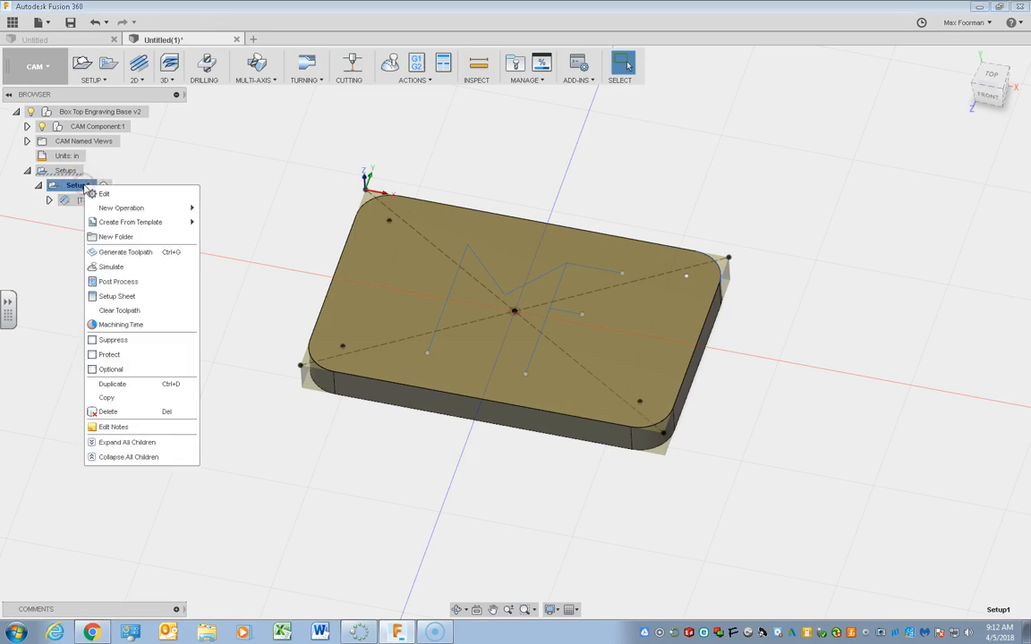
pyautogui.click(132, 269)
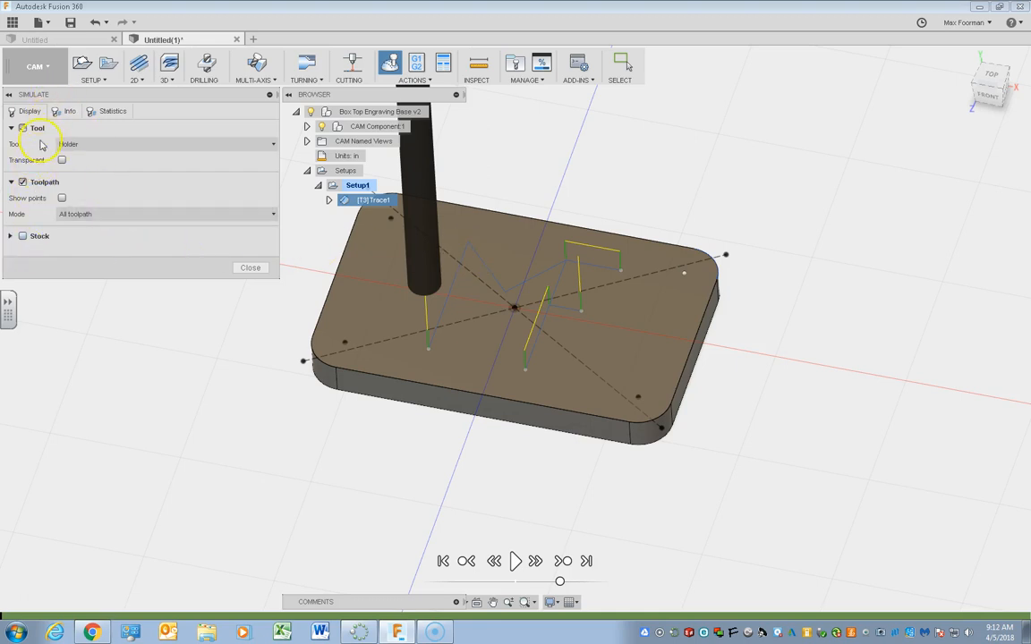
pyautogui.click(25, 235)
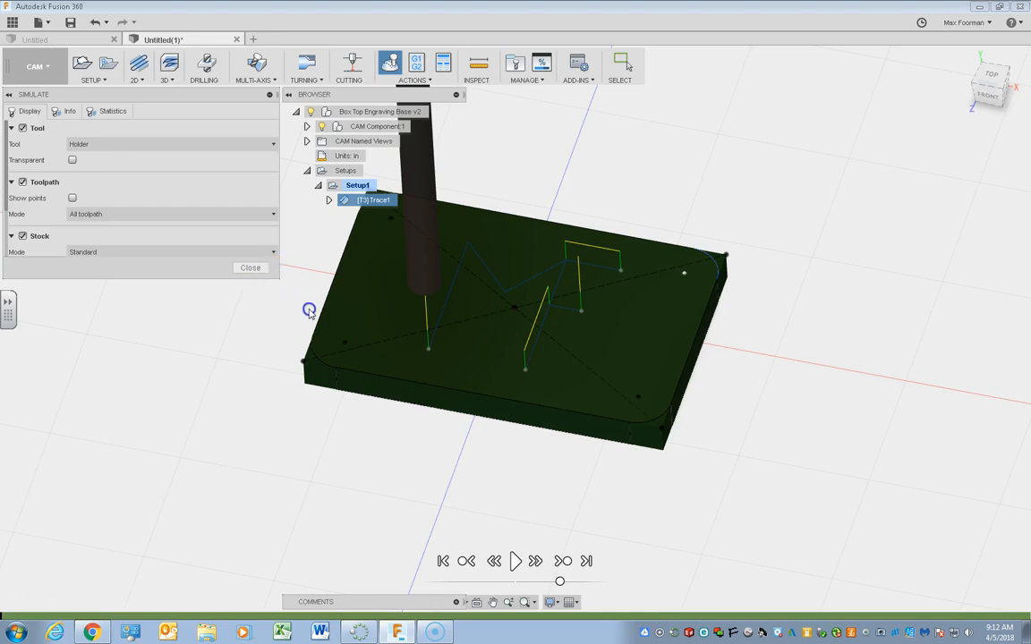
pyautogui.click(516, 562)
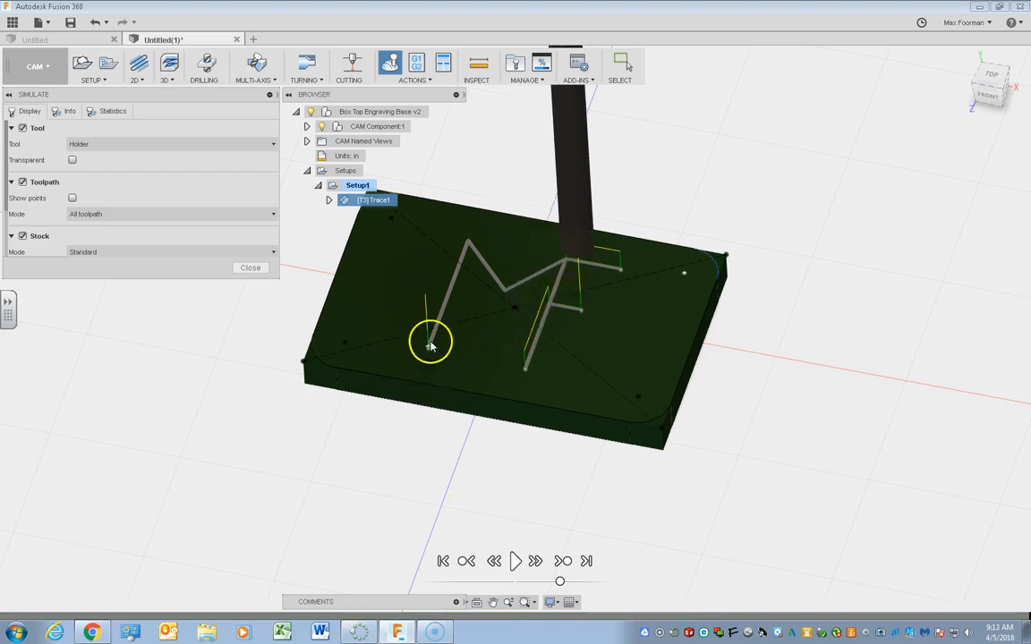
pyautogui.moveTo(488, 322)
pyautogui.keyDown('shift'); pyautogui.mouseDown(button='middle')
pyautogui.moveTo(504, 276)
pyautogui.moveTo(485, 318)
pyautogui.mouseUp(button='middle'); pyautogui.keyUp('shift')
pyautogui.click(248, 270)
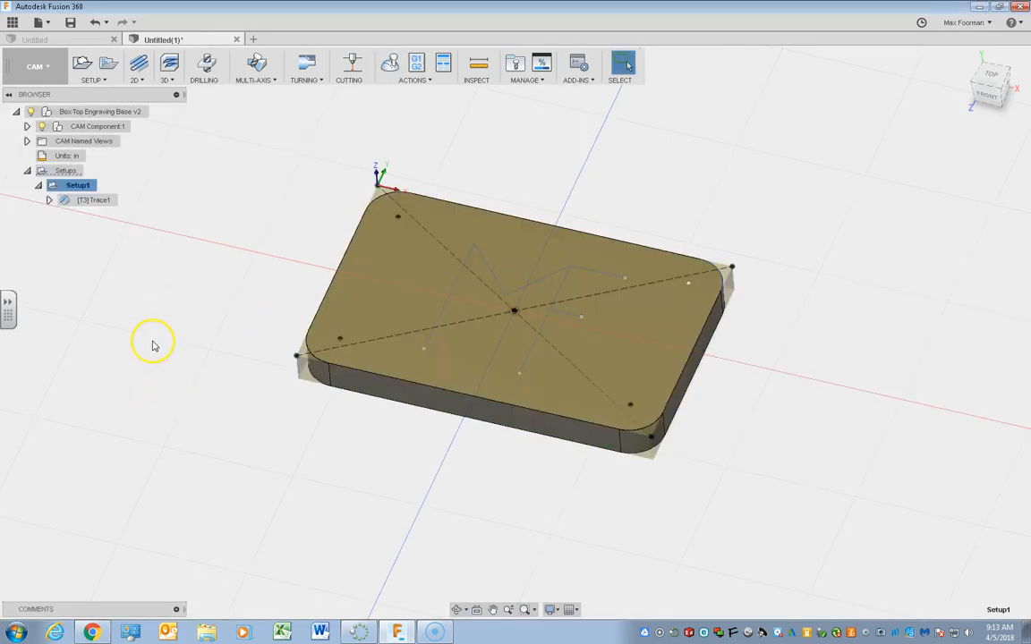
pyautogui.rightClick(79, 186)
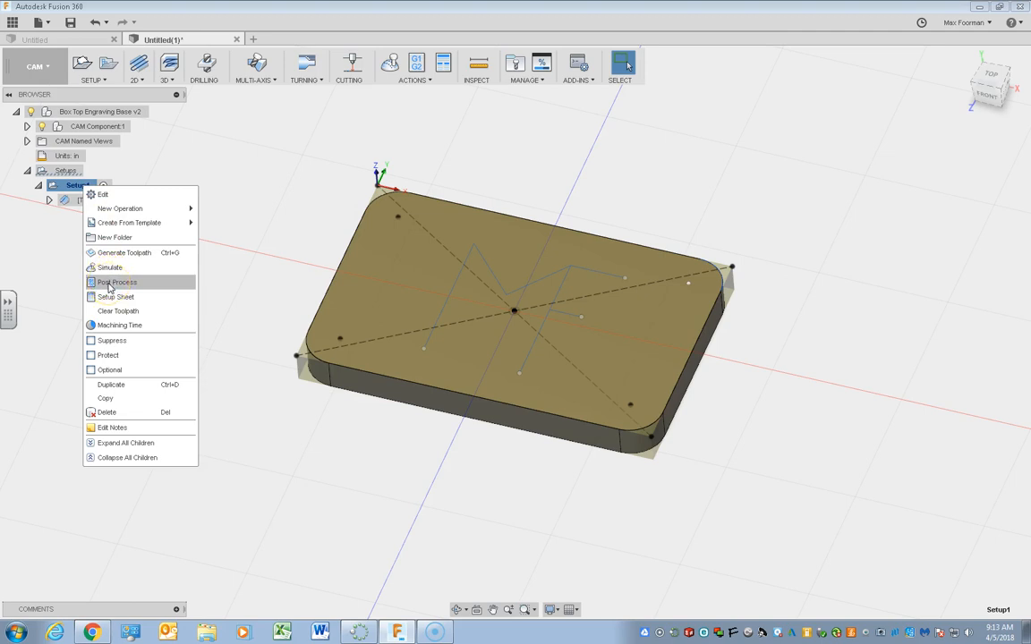
pyautogui.click(230, 190)
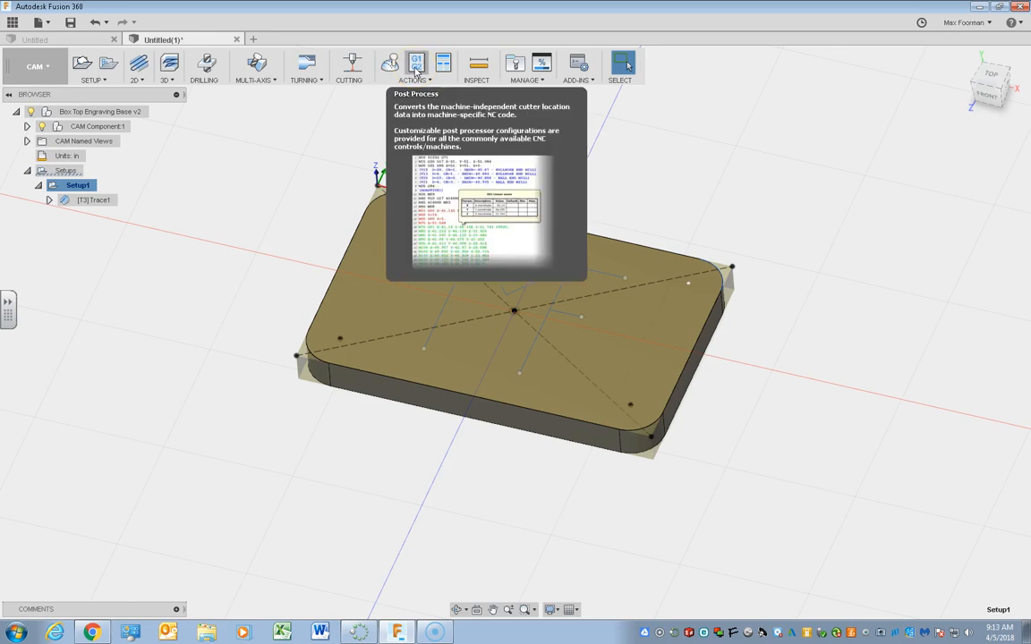
pyautogui.click(96, 185)
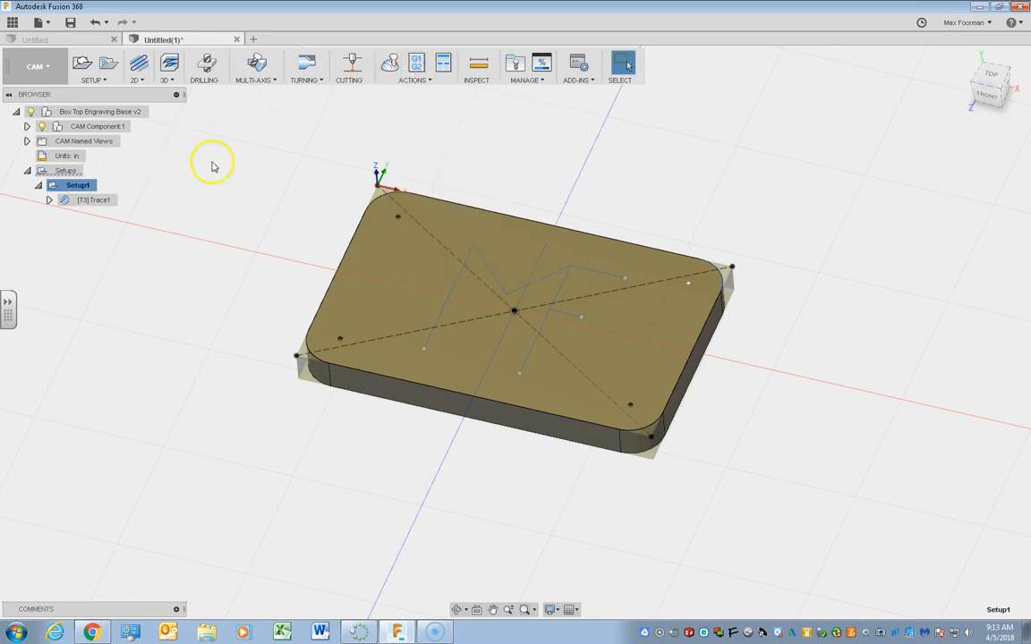
pyautogui.click(87, 202)
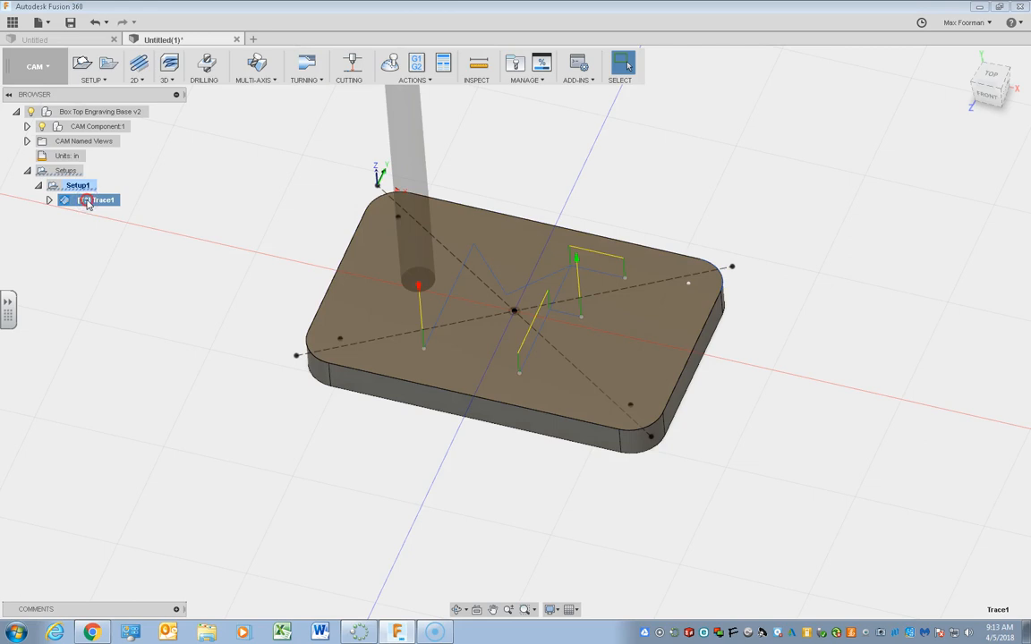
pyautogui.rightClick(88, 203)
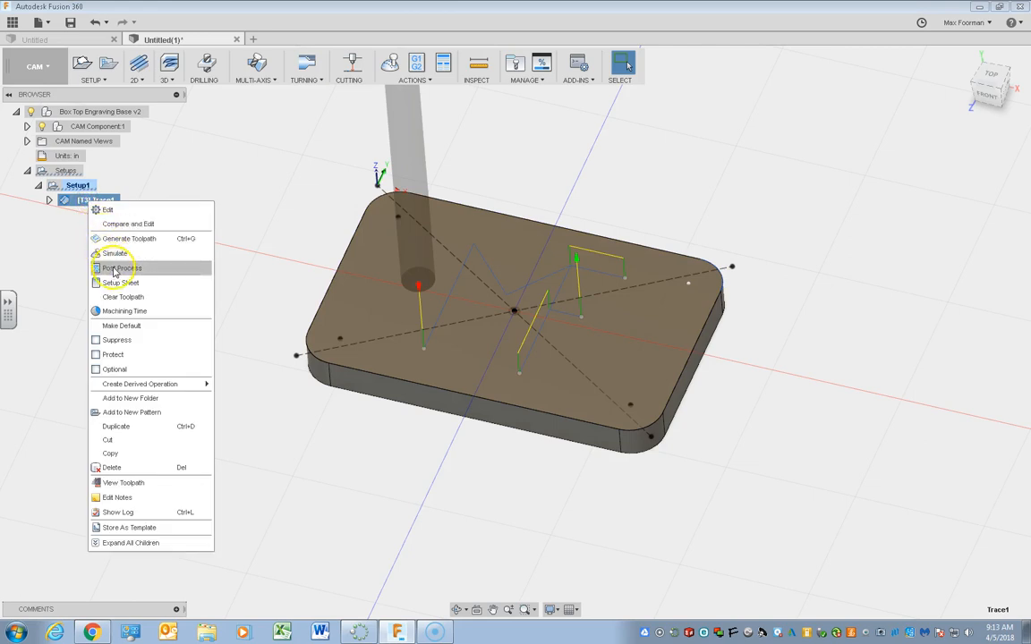
pyautogui.click(112, 178)
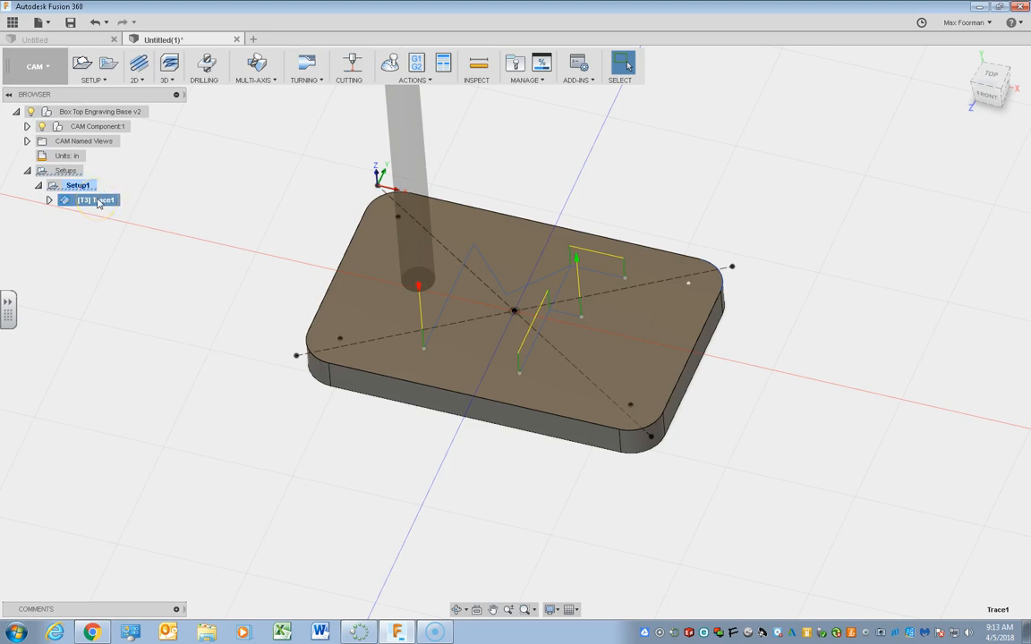
pyautogui.click(83, 186)
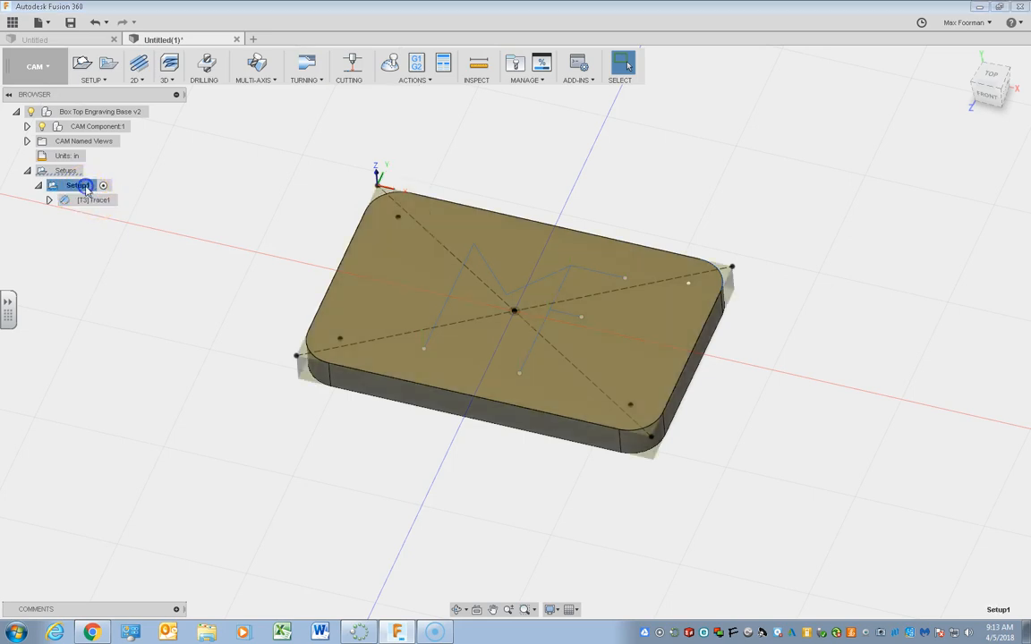
# Open the Post Process settings for Setup1 and move the dialog lower on the canvas.
pyautogui.rightClick(79, 189)
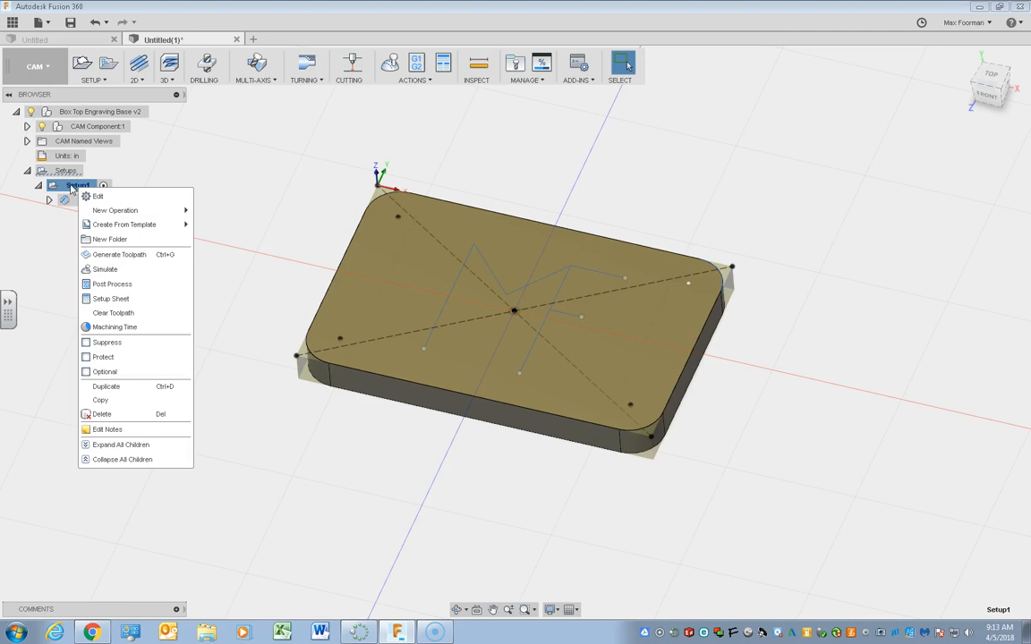
pyautogui.click(109, 285)
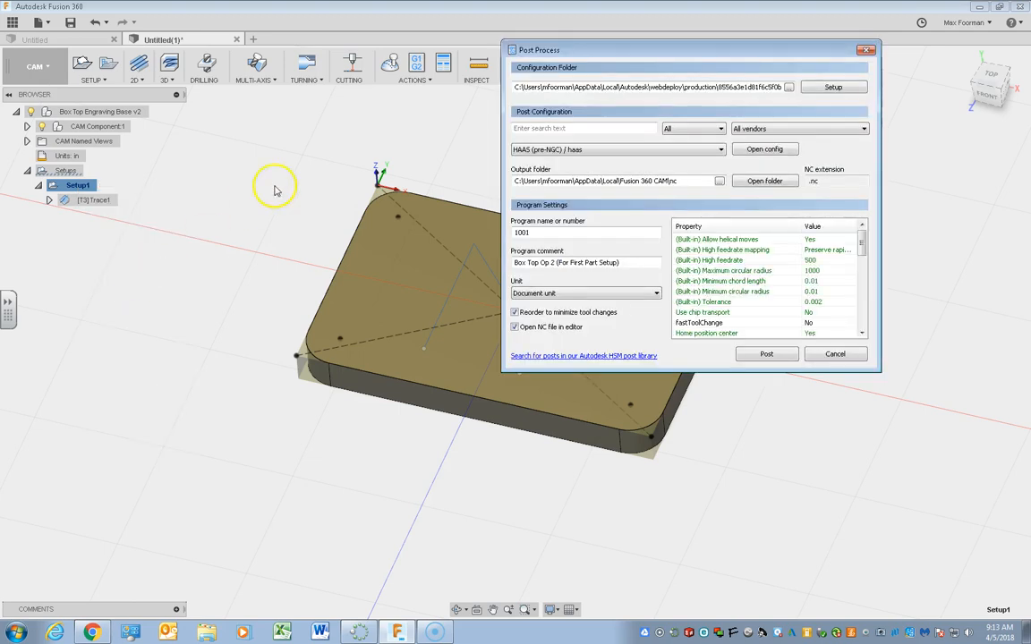
pyautogui.moveTo(614, 51); pyautogui.dragTo(645, 161)
# Choose Acramatic / acramatic as the post configuration.
pyautogui.click(582, 264)
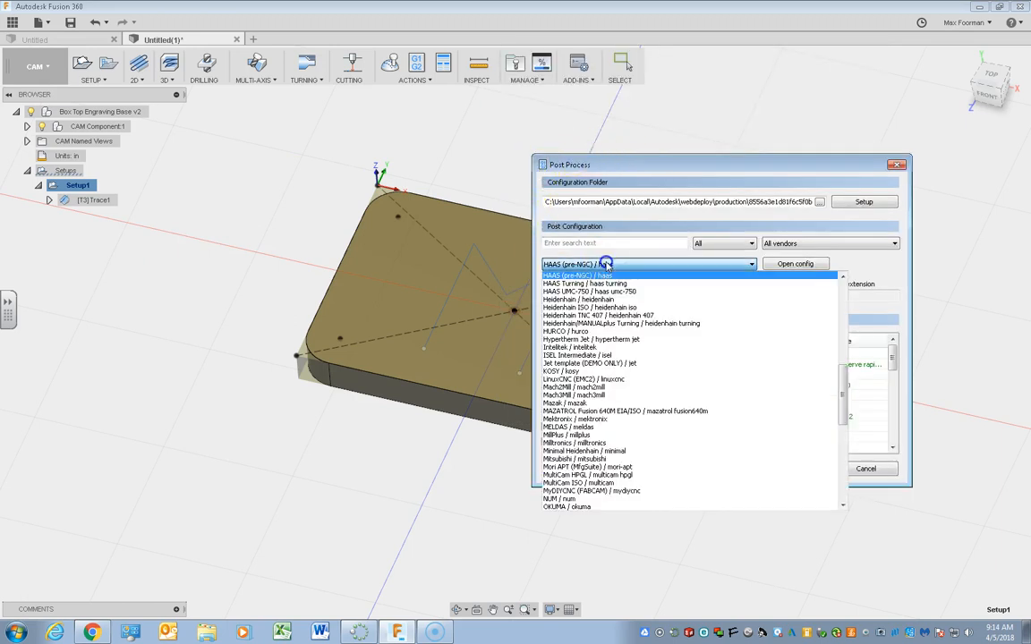
pyautogui.scroll(15, 616, 275)
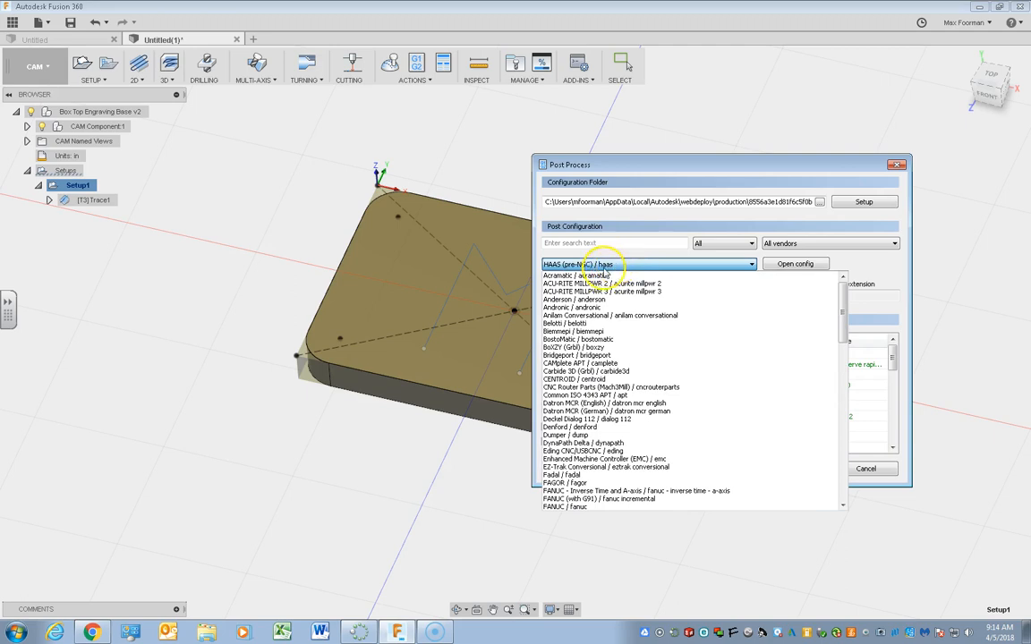
pyautogui.click(563, 276)
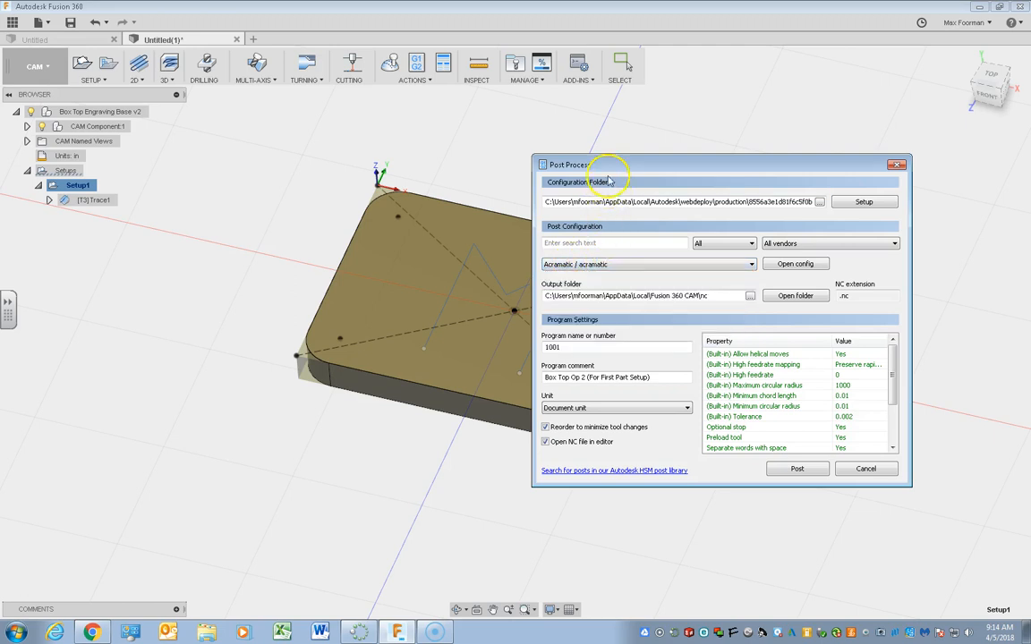
# Look through the available post processors and set the post configuration to HAAS (pre-NGC) / haas.
pyautogui.click(604, 265)
pyautogui.click(609, 274)
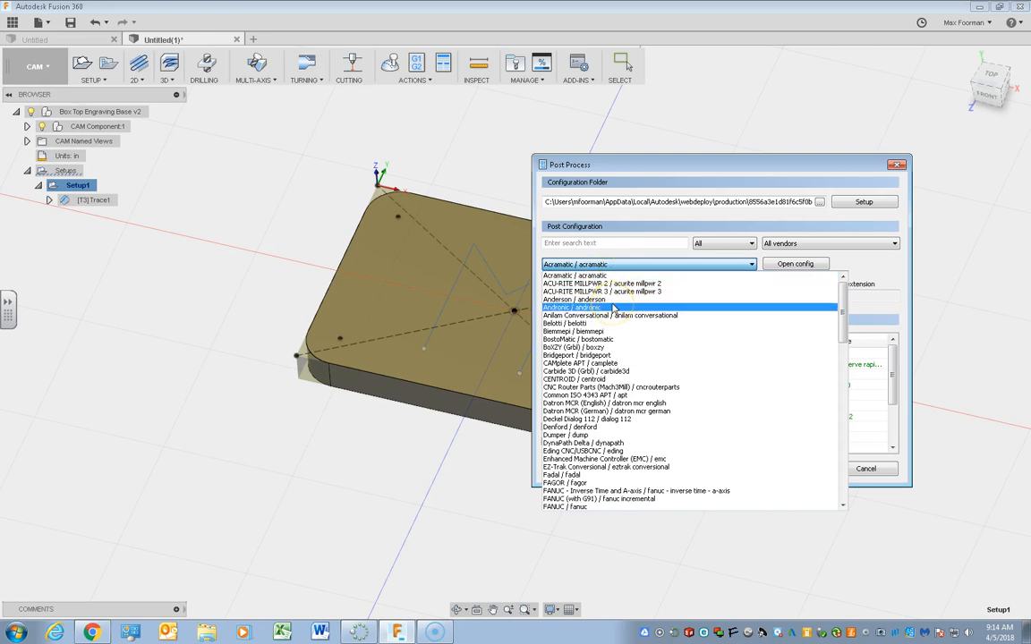
pyautogui.scroll(-1, 614, 307)
pyautogui.scroll(-8, 614, 308)
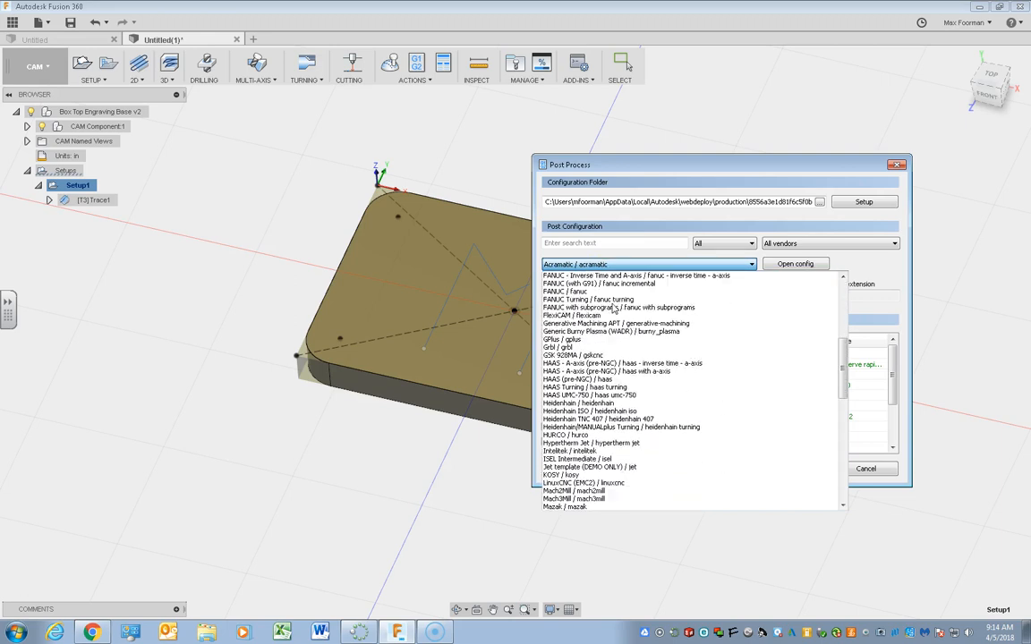
pyautogui.scroll(1, 614, 308)
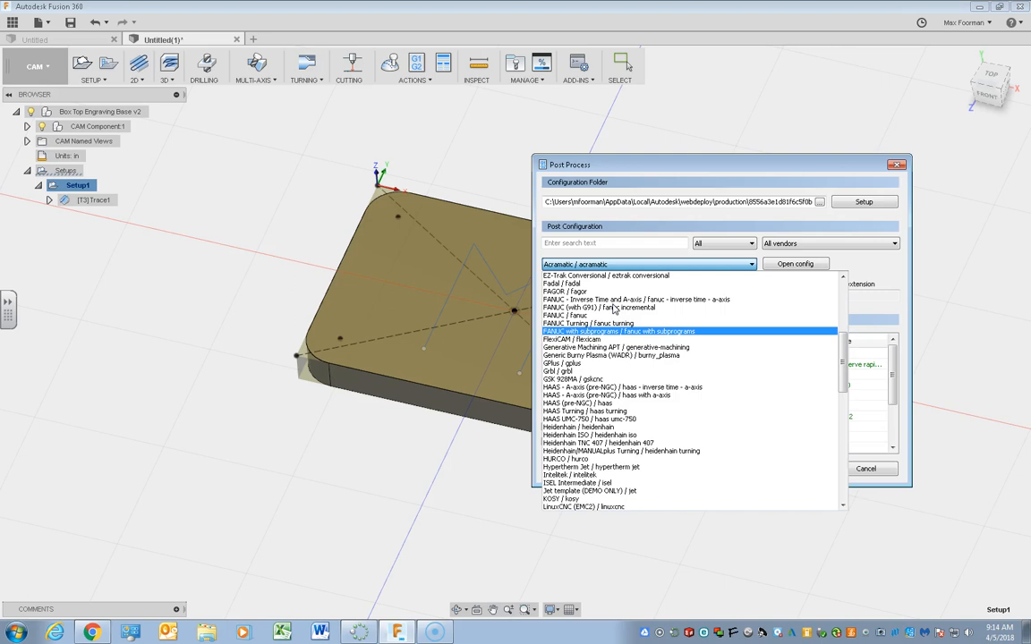
pyautogui.click(596, 299)
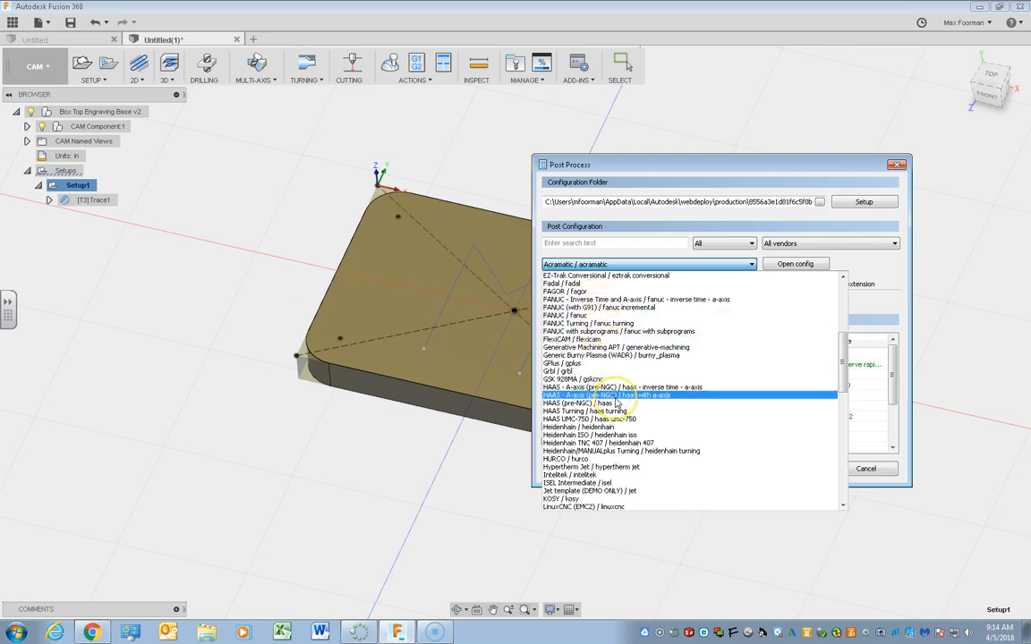
pyautogui.scroll(-3, 615, 403)
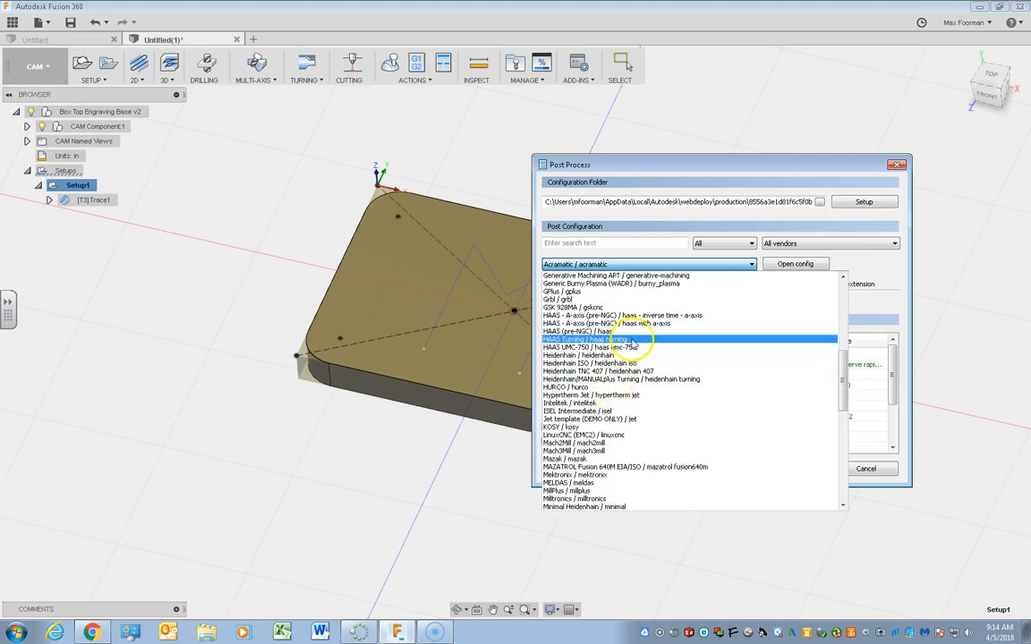
pyautogui.scroll(10, 635, 327)
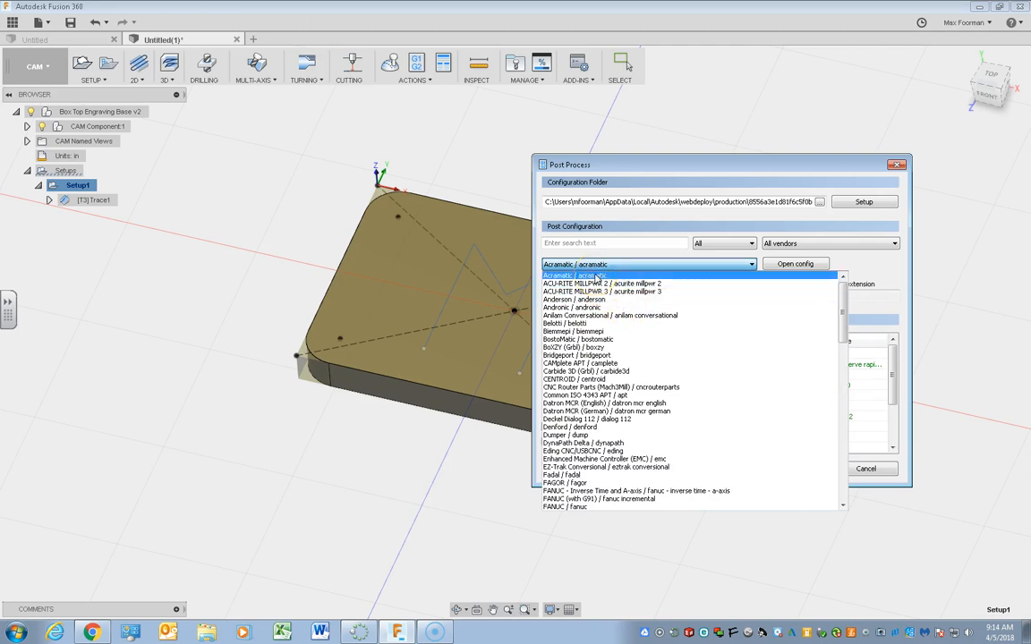
pyautogui.scroll(-2, 604, 333)
pyautogui.scroll(-4, 604, 333)
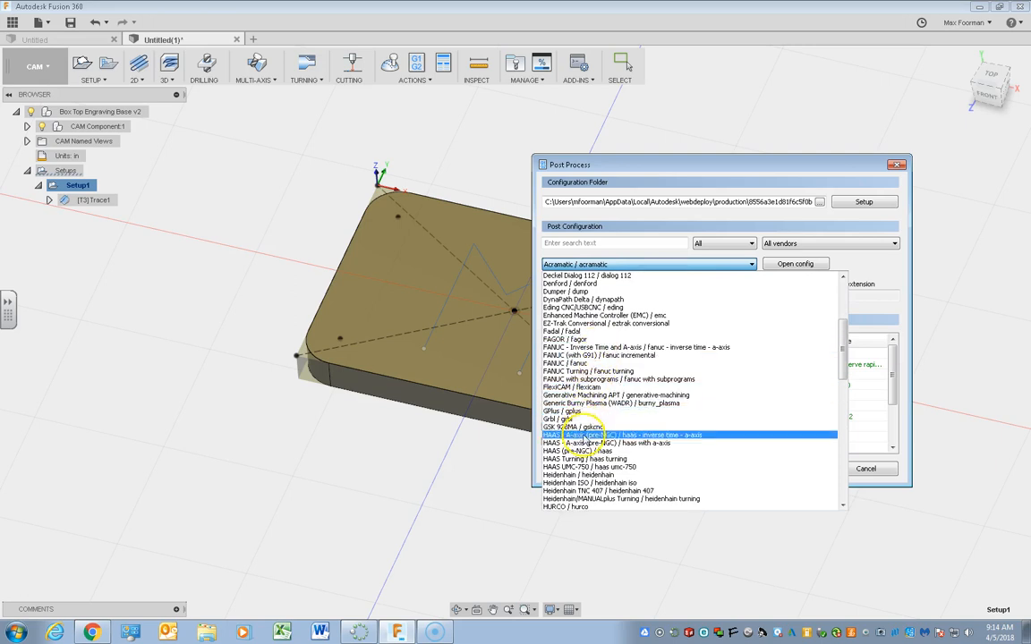
pyautogui.scroll(-1, 583, 436)
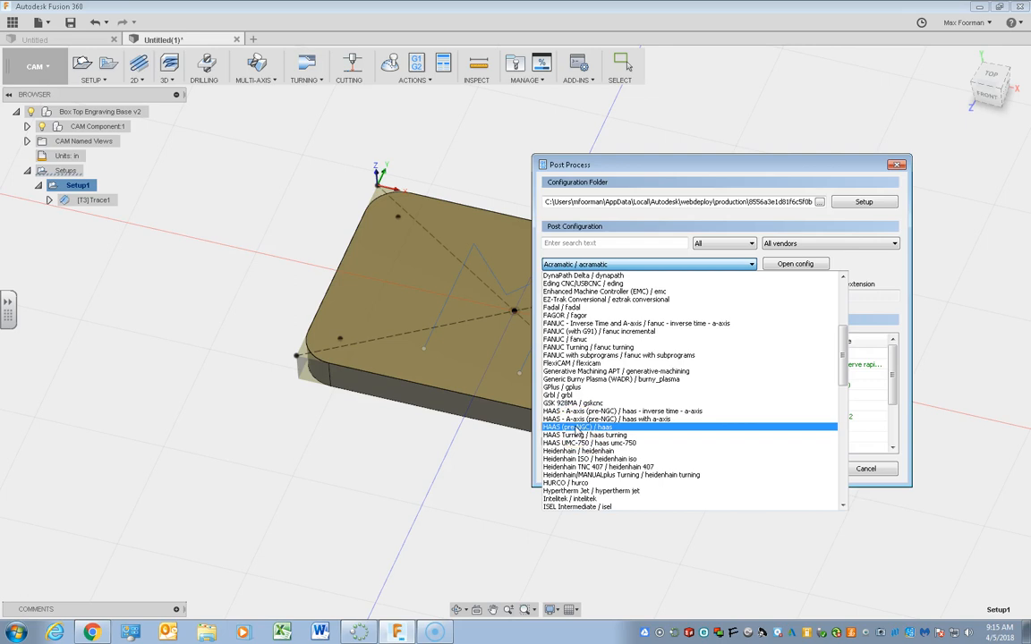
pyautogui.click(554, 429)
pyautogui.click(597, 428)
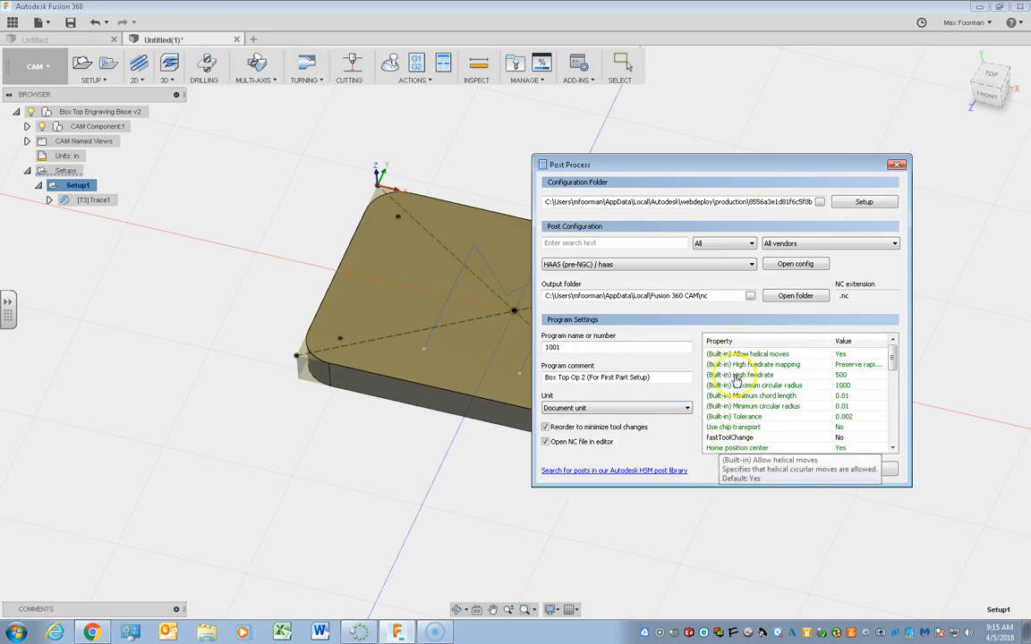
# Replace the program name or number with 0405.
pyautogui.click(662, 348)
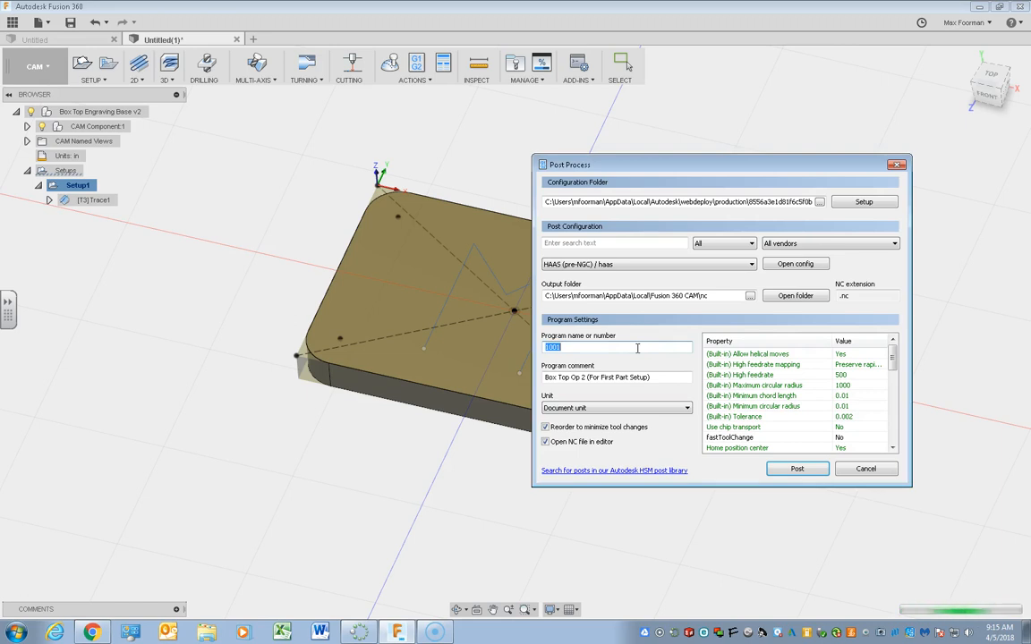
pyautogui.press('BackSpace')
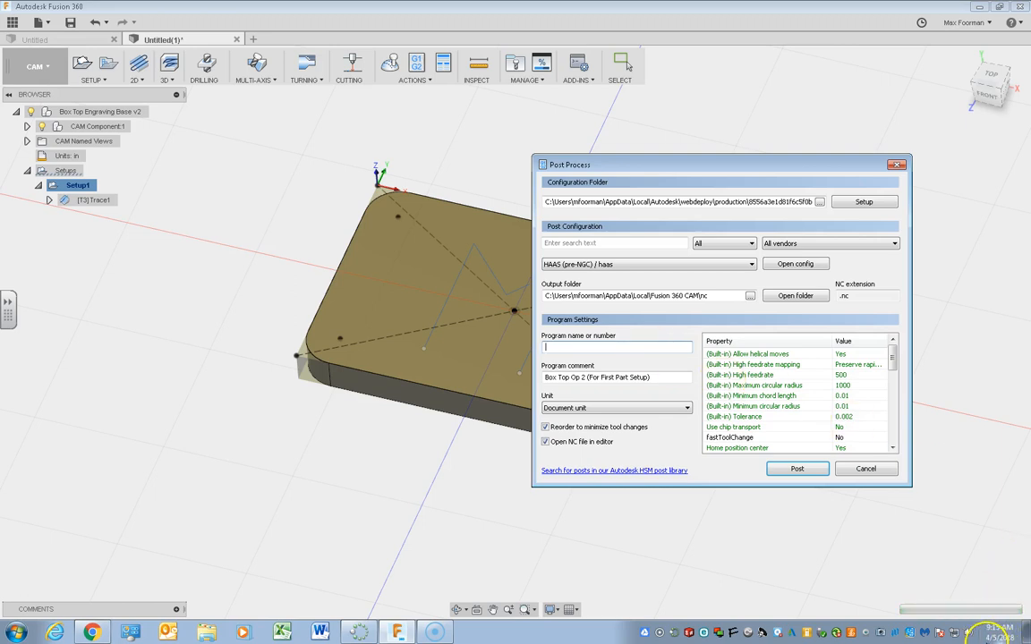
pyautogui.moveTo(1000, 632)
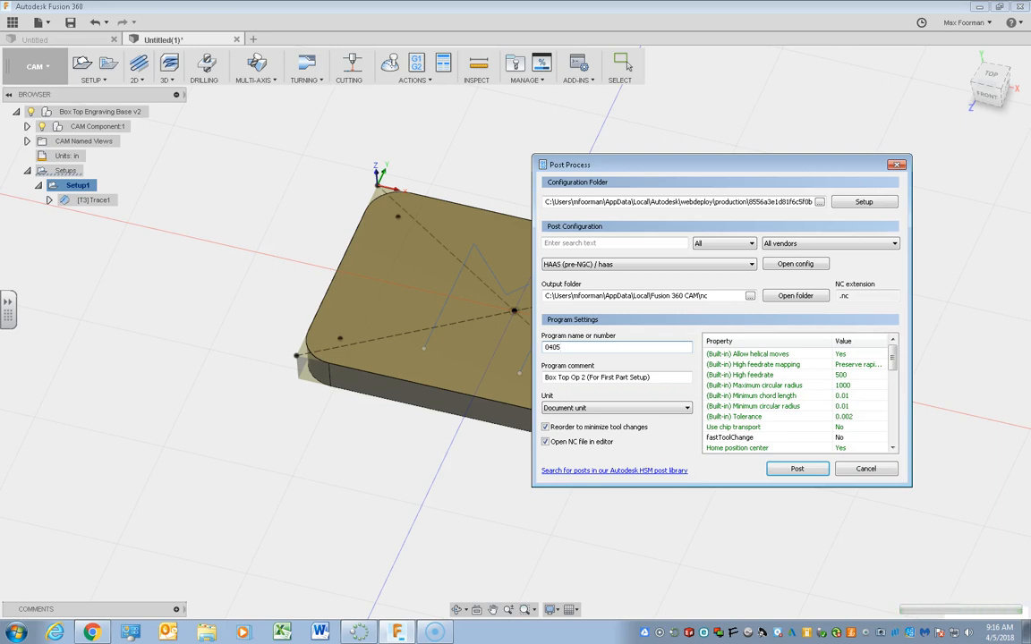
# Replace the existing program comment with "MF engraving".
pyautogui.click(621, 377)
pyautogui.click(661, 377)
pyautogui.press('BackSpace')
pyautogui.press('BackSpace')
pyautogui.press('BackSpace')
pyautogui.press('BackSpace')
pyautogui.press('BackSpace')
pyautogui.press('BackSpace')
pyautogui.press('BackSpace')
pyautogui.press('BackSpace')
pyautogui.press('BackSpace')
pyautogui.press('BackSpace')
pyautogui.press('BackSpace')
pyautogui.press('BackSpace')
pyautogui.press('BackSpace')
pyautogui.press('BackSpace')
pyautogui.press('BackSpace')
pyautogui.press('BackSpace')
pyautogui.press('BackSpace')
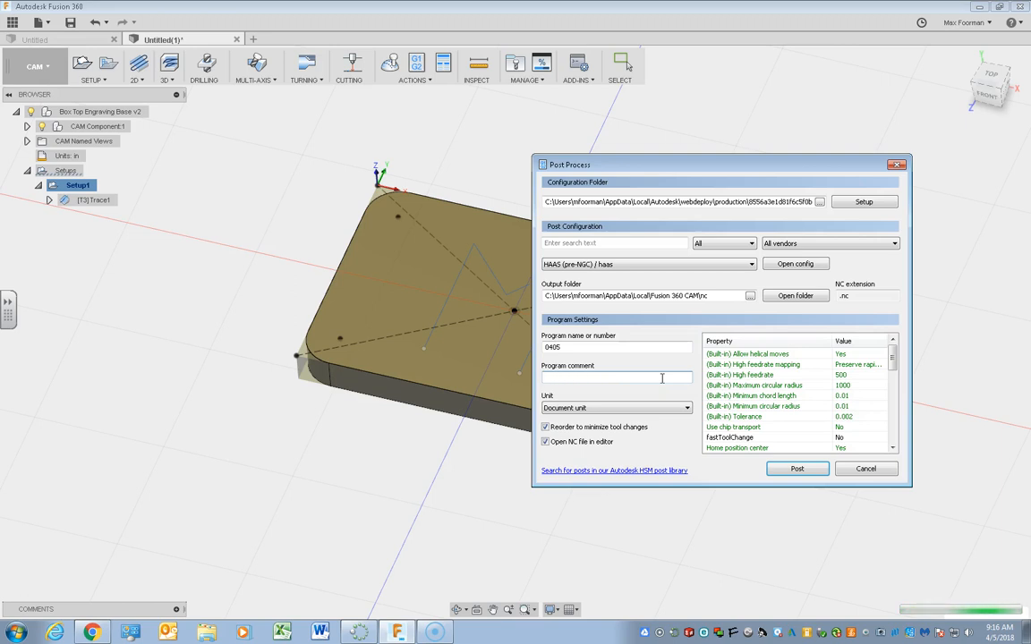
pyautogui.write('mF engraving')
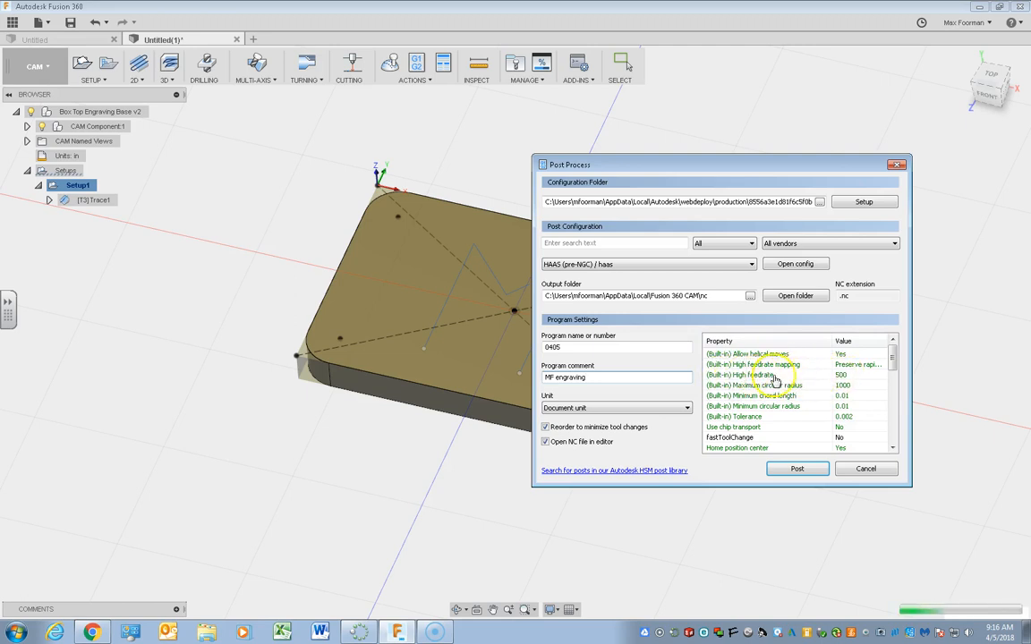
# Set the post's built-in high feedrate property to 200.
pyautogui.click(841, 375)
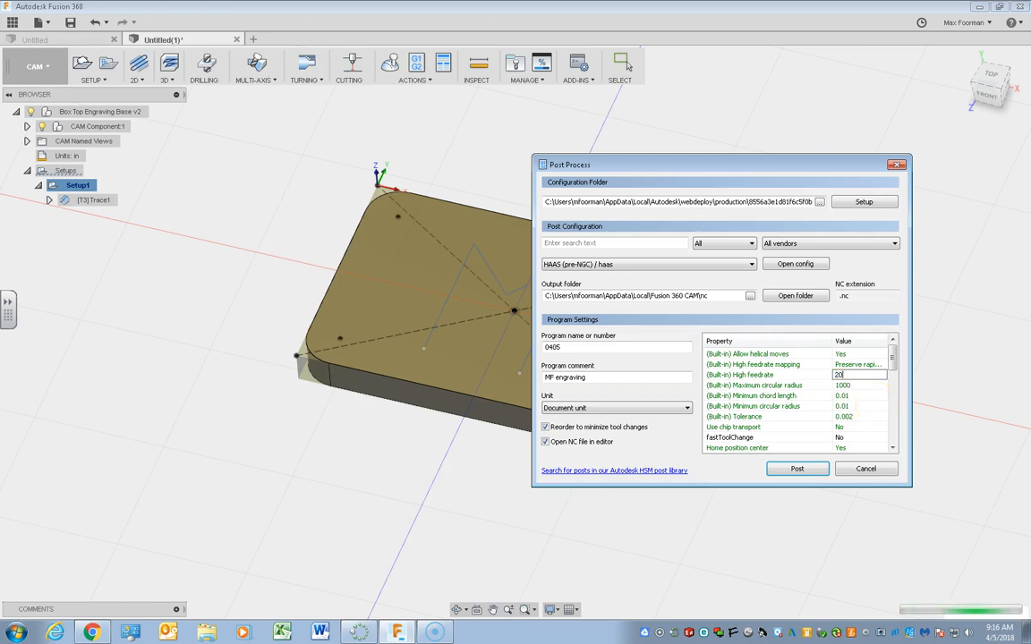
pyautogui.click(869, 386)
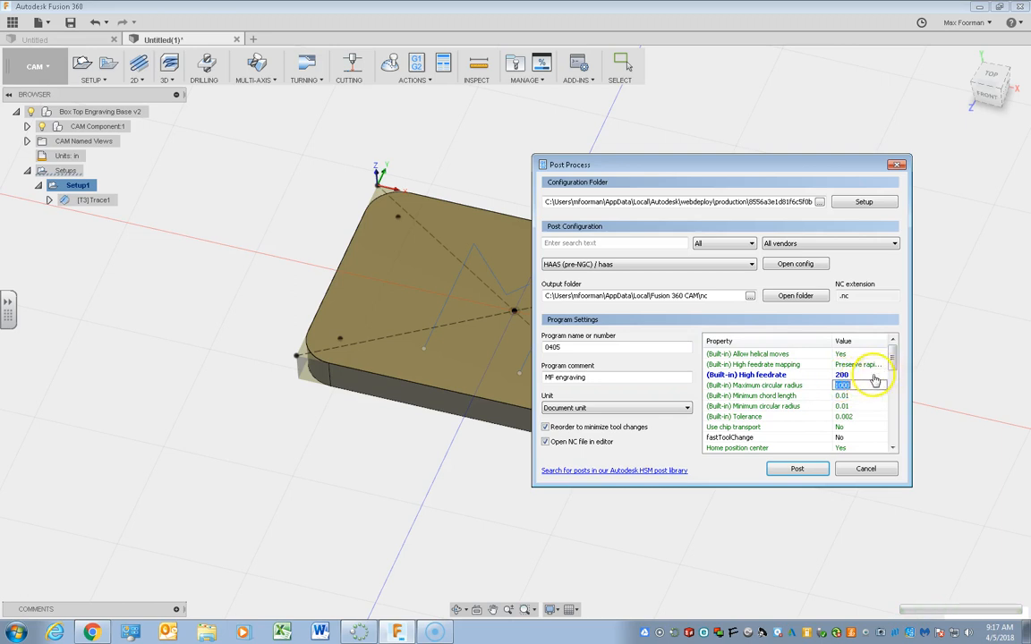
pyautogui.click(893, 368)
pyautogui.moveTo(893, 368); pyautogui.dragTo(894, 374)
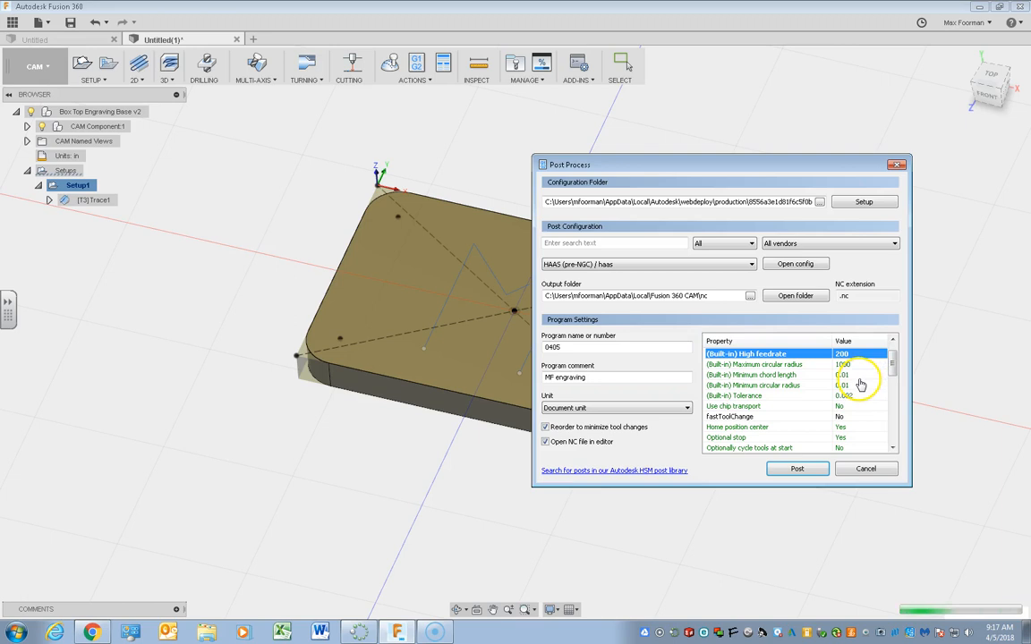
pyautogui.click(868, 355)
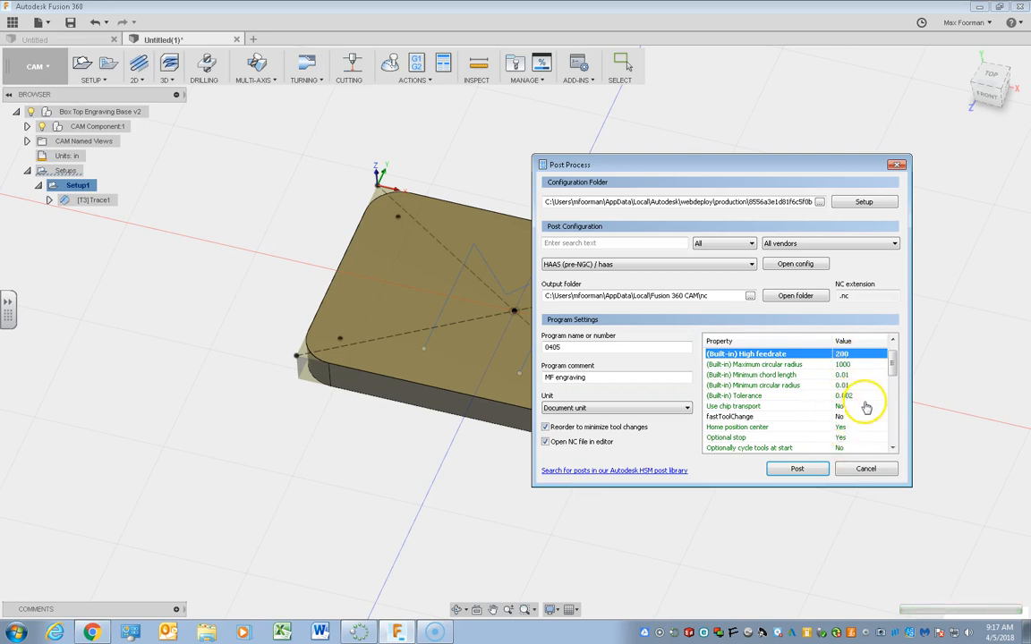
# Set the post properties Preload tool to No and Safe start all operations to Yes.
pyautogui.scroll(-1, 769, 394)
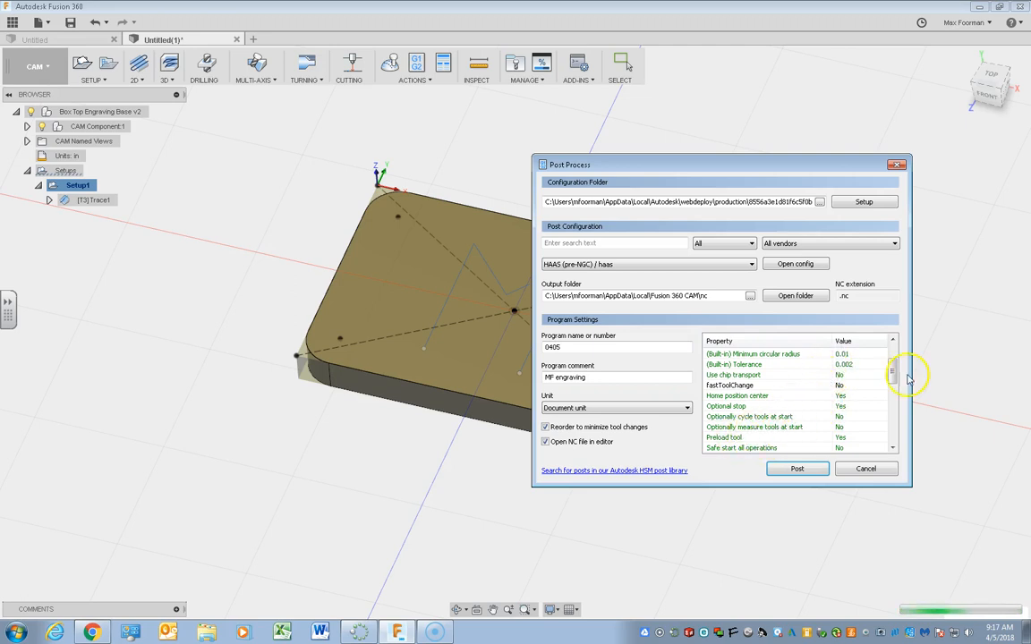
pyautogui.click(891, 349)
pyautogui.moveTo(892, 349); pyautogui.dragTo(893, 376)
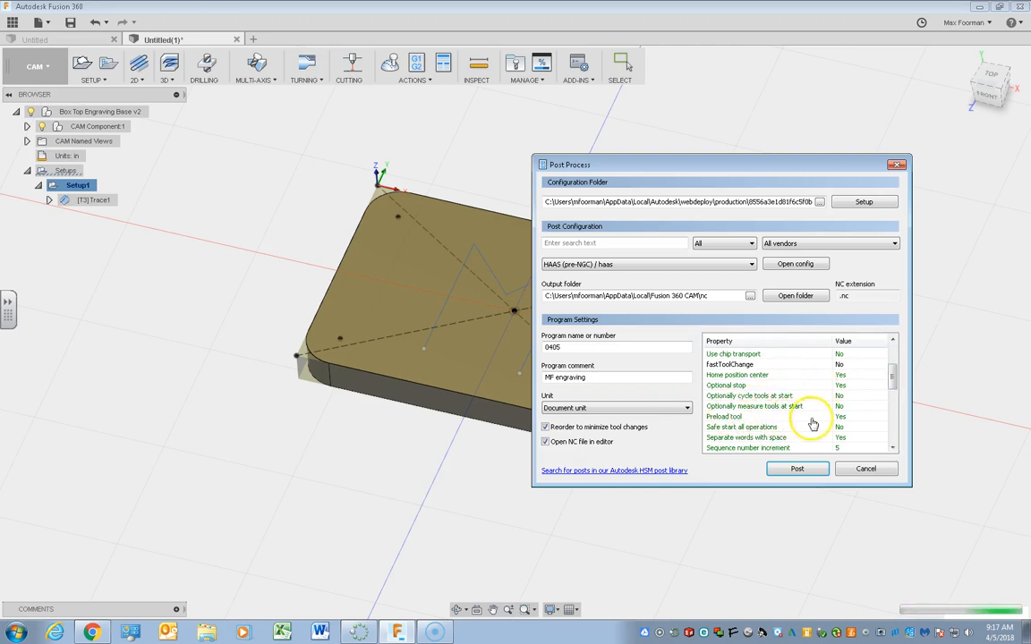
pyautogui.click(848, 418)
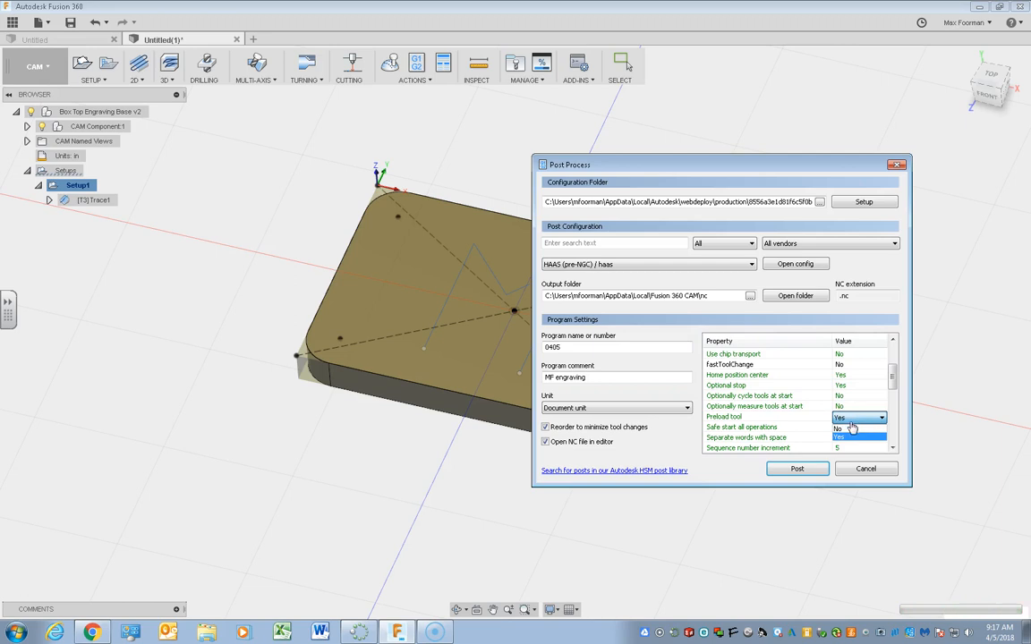
pyautogui.click(849, 430)
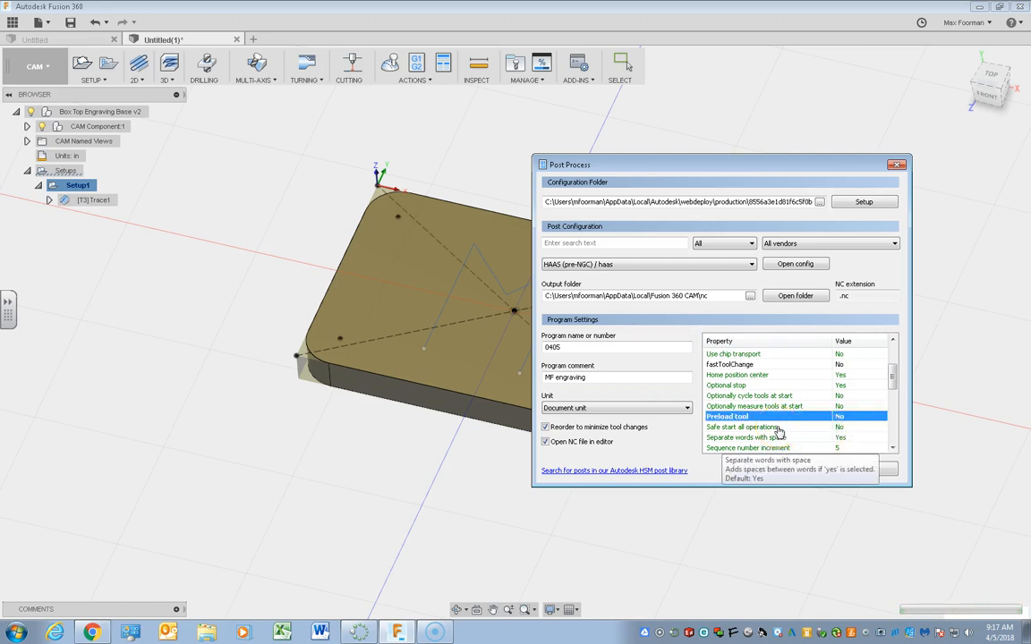
pyautogui.click(842, 431)
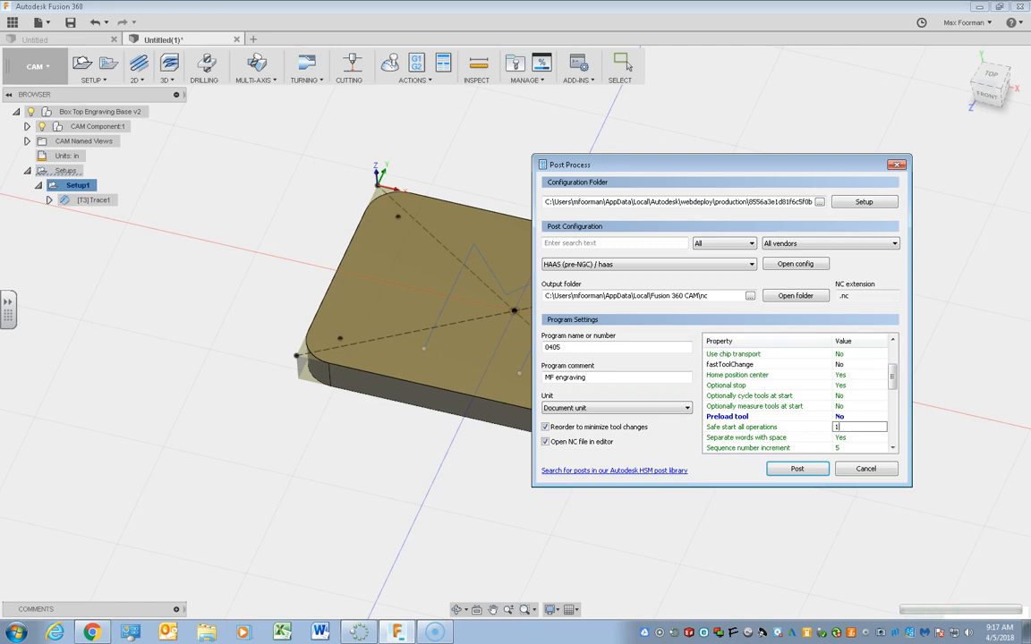
pyautogui.click(860, 429)
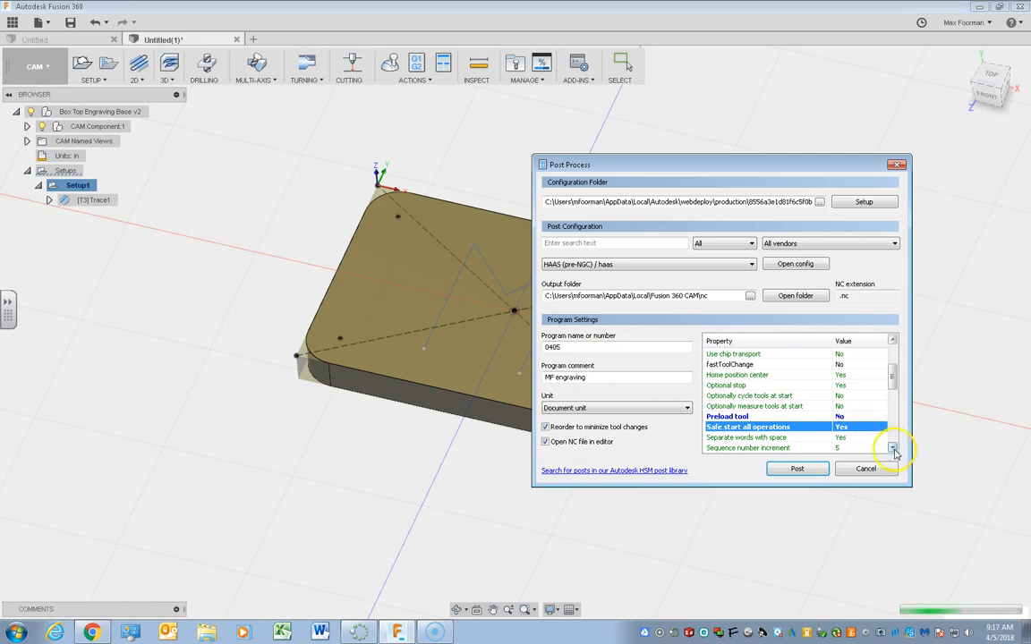
# Set the Use G0 post property to Yes.
pyautogui.click(892, 448)
pyautogui.click(892, 448)
pyautogui.click(892, 448)
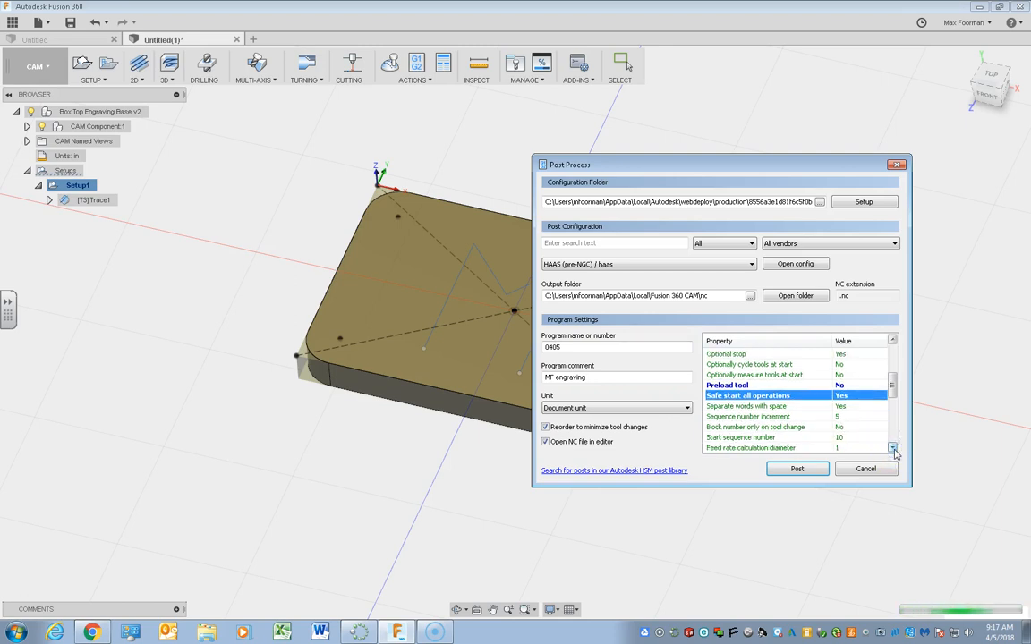
pyautogui.click(893, 449)
pyautogui.click(893, 449)
pyautogui.click(893, 449)
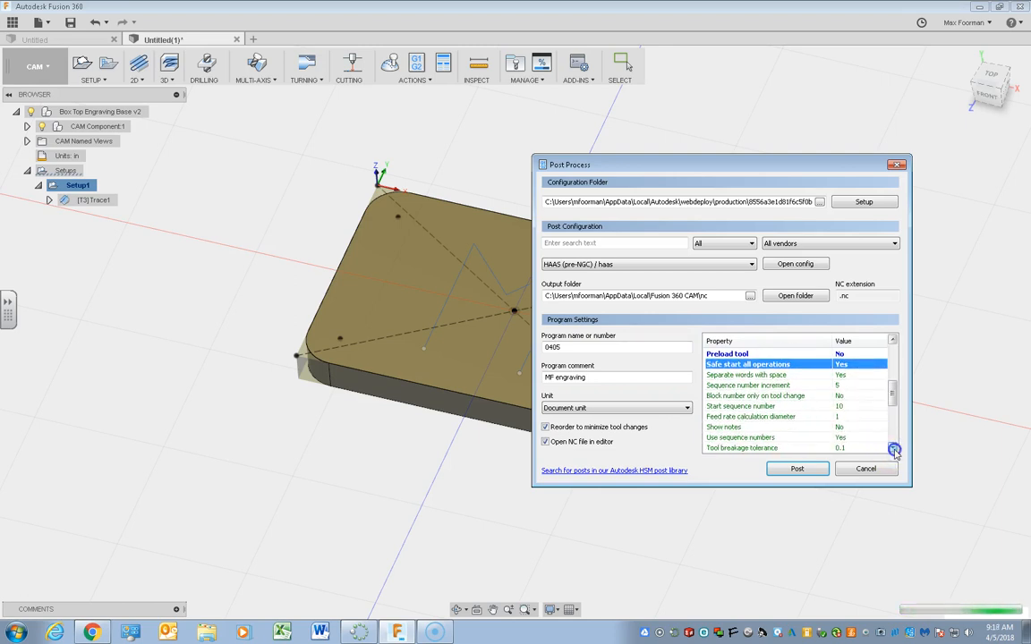
pyautogui.click(893, 449)
pyautogui.click(893, 449)
pyautogui.click(893, 449)
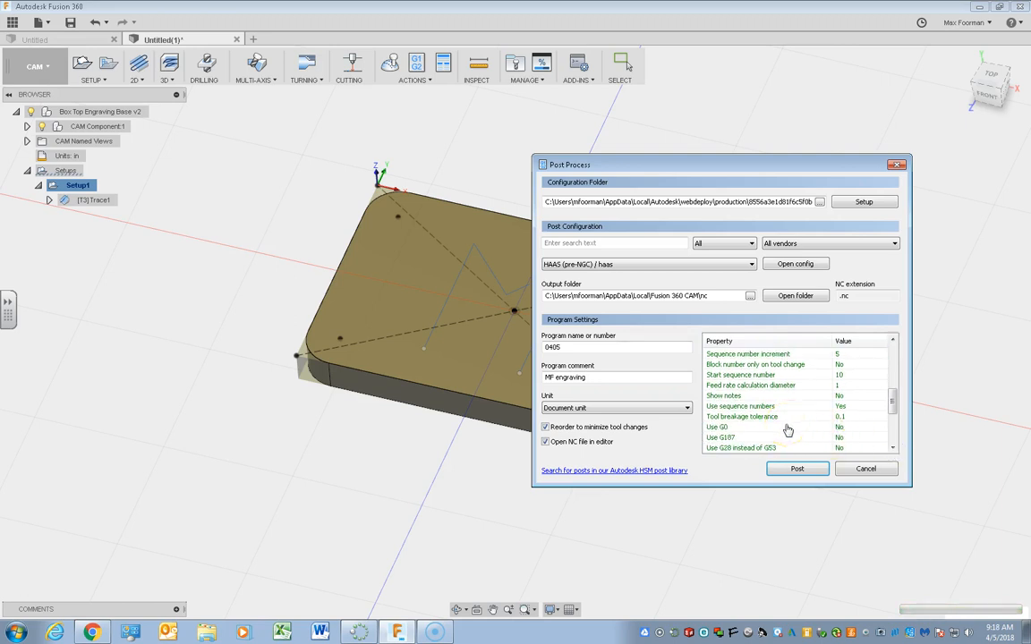
pyautogui.click(839, 429)
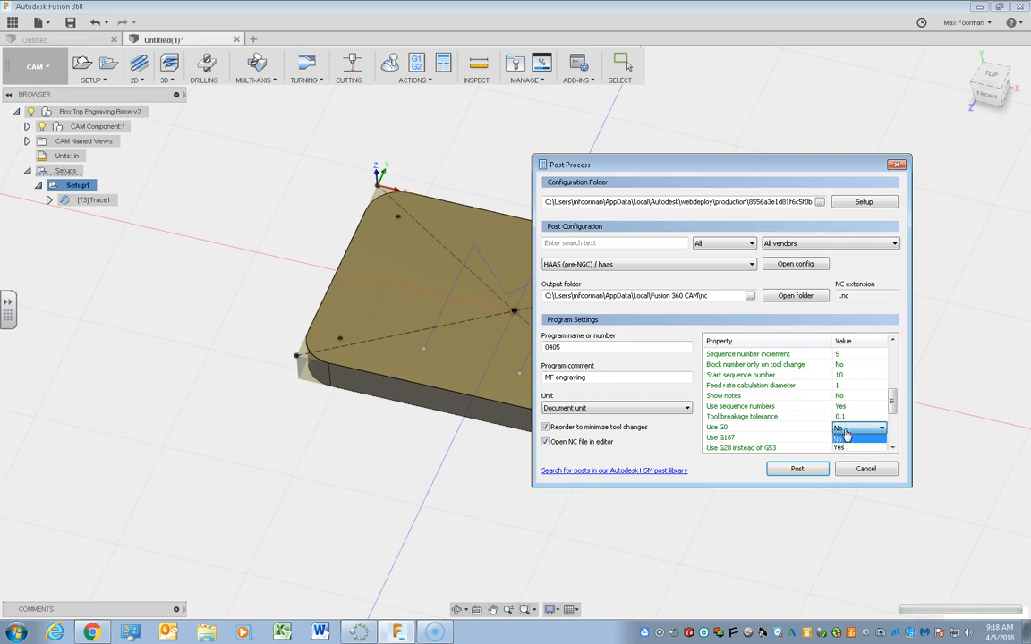
pyautogui.click(849, 449)
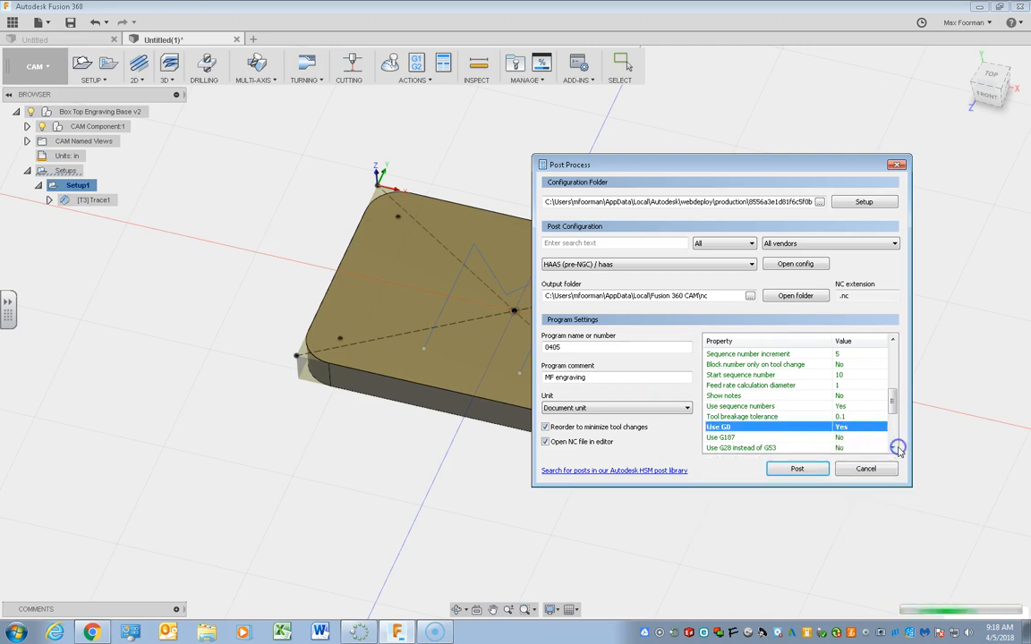
# Set the Use G28 instead of G53 post property to Yes and look over the remaining properties.
pyautogui.scroll(-1, 897, 452)
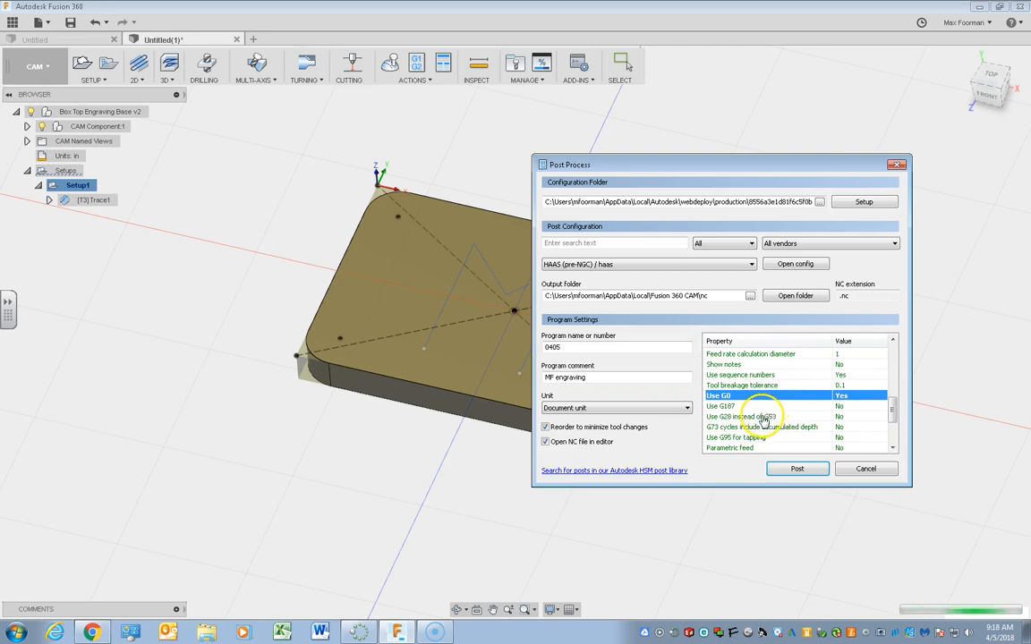
pyautogui.click(839, 418)
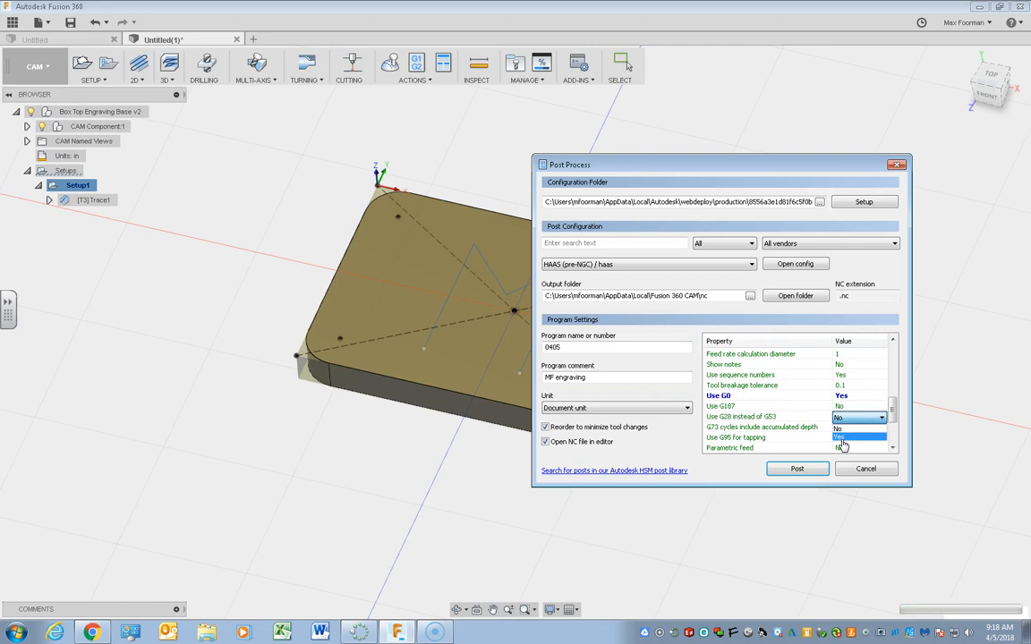
pyautogui.click(841, 439)
pyautogui.scroll(-1, 832, 440)
pyautogui.scroll(-2, 832, 441)
pyautogui.scroll(3, 832, 441)
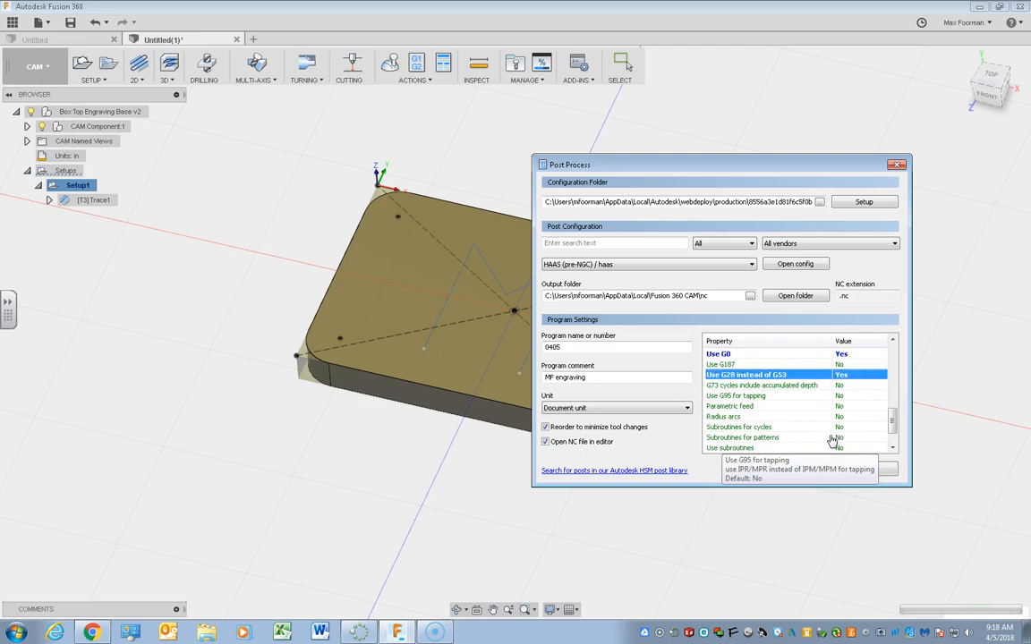
pyautogui.scroll(10, 850, 414)
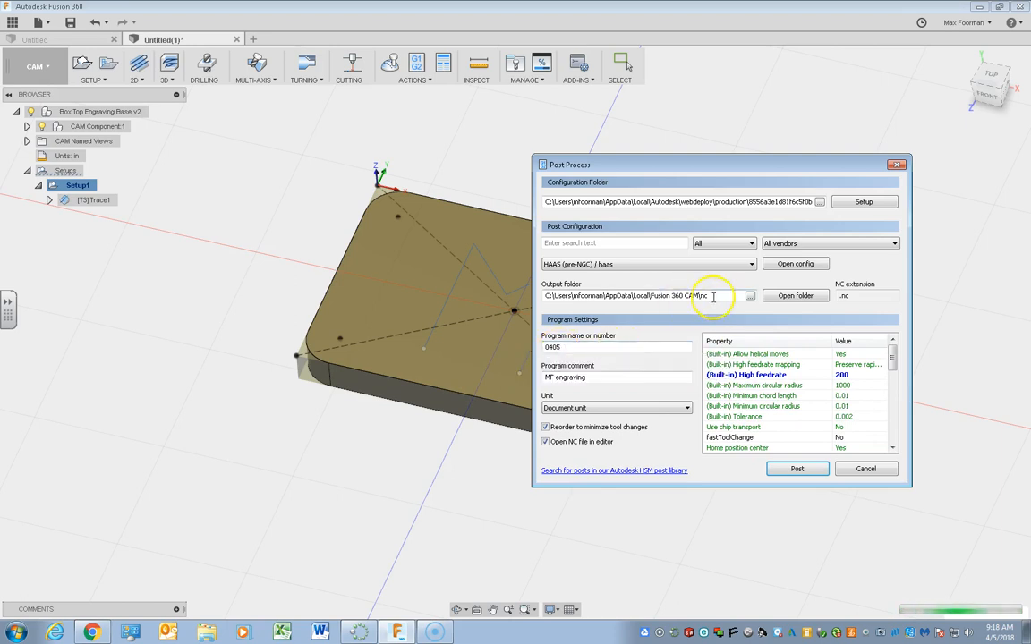
# Post the program and save the NC file as 0405.nc on the H: network drive.
pyautogui.click(809, 475)
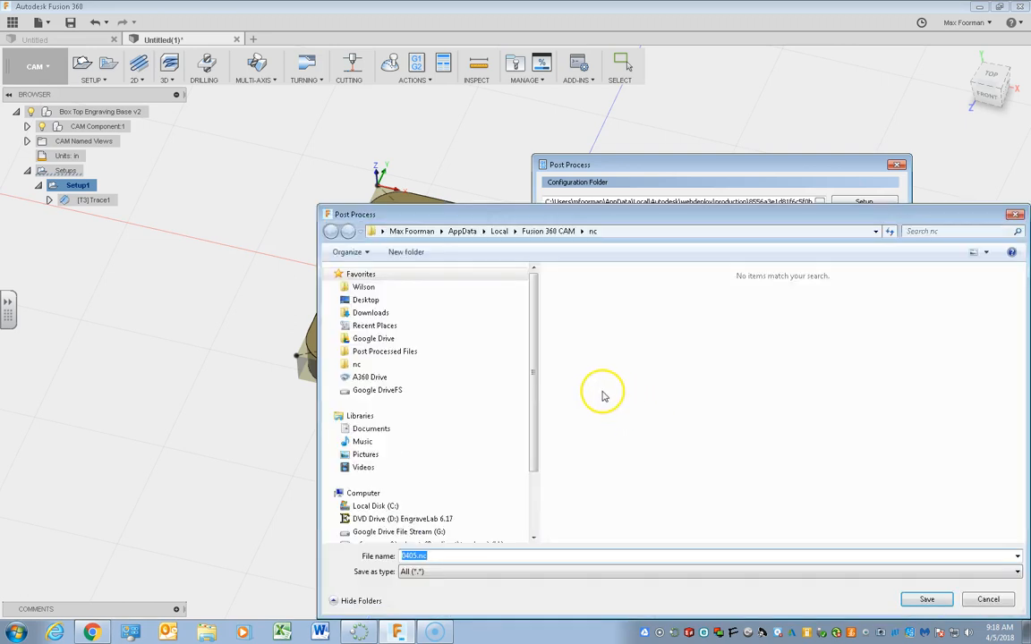
pyautogui.moveTo(562, 204); pyautogui.dragTo(426, 115)
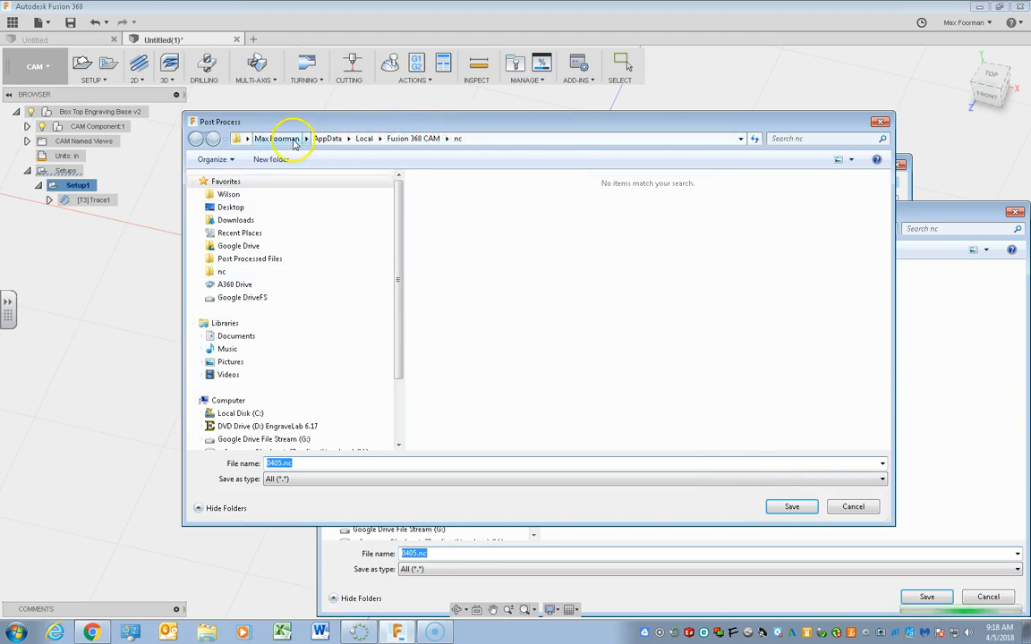
pyautogui.moveTo(402, 244); pyautogui.dragTo(399, 362)
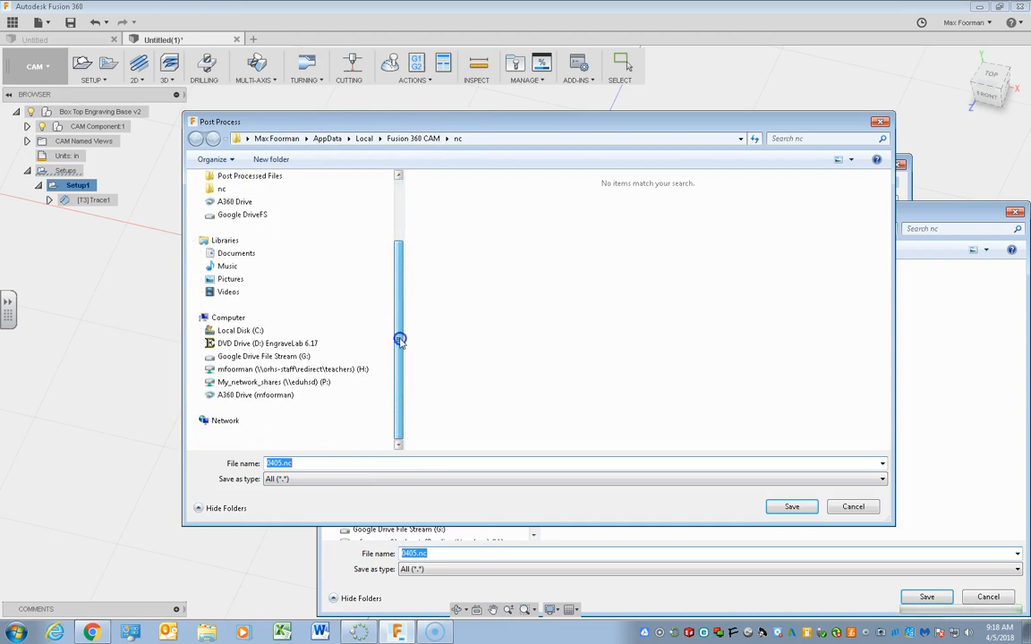
pyautogui.click(340, 368)
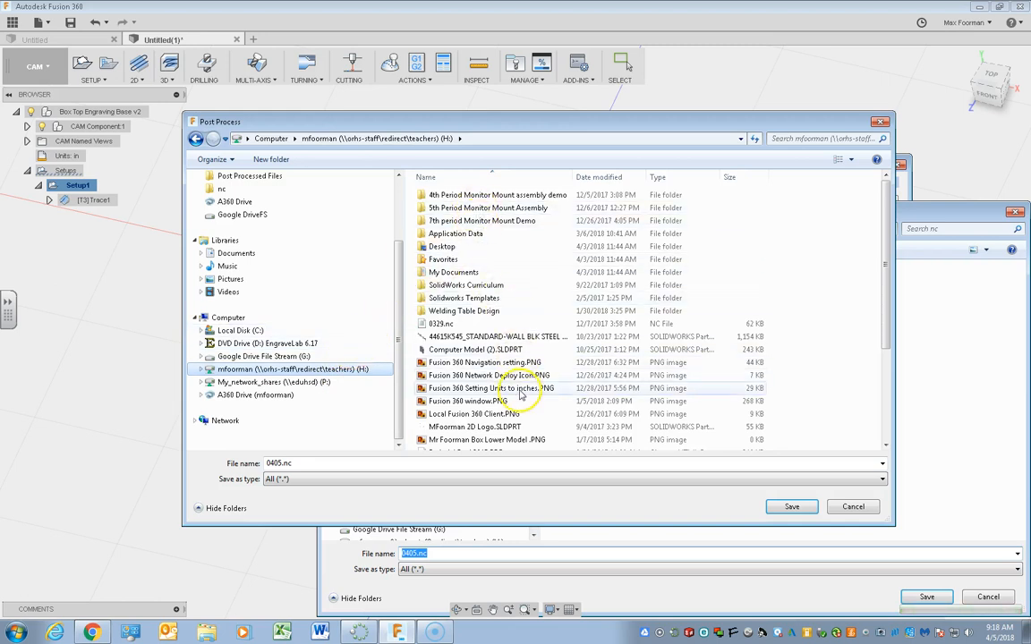
pyautogui.moveTo(883, 278)
pyautogui.mouseDown()
pyautogui.moveTo(875, 403)
pyautogui.moveTo(871, 268)
pyautogui.mouseUp()
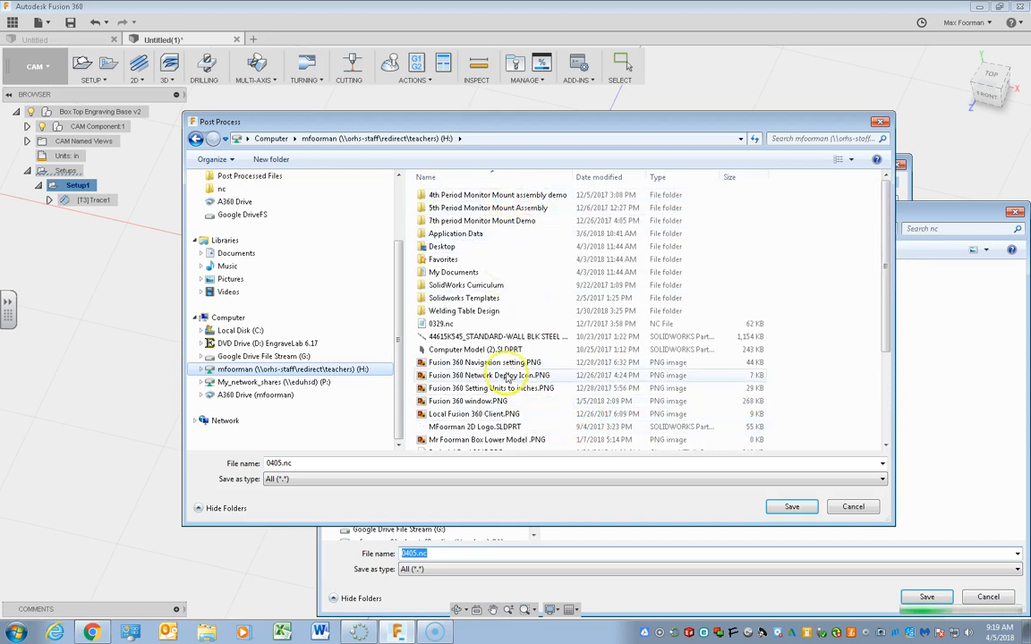
pyautogui.click(792, 508)
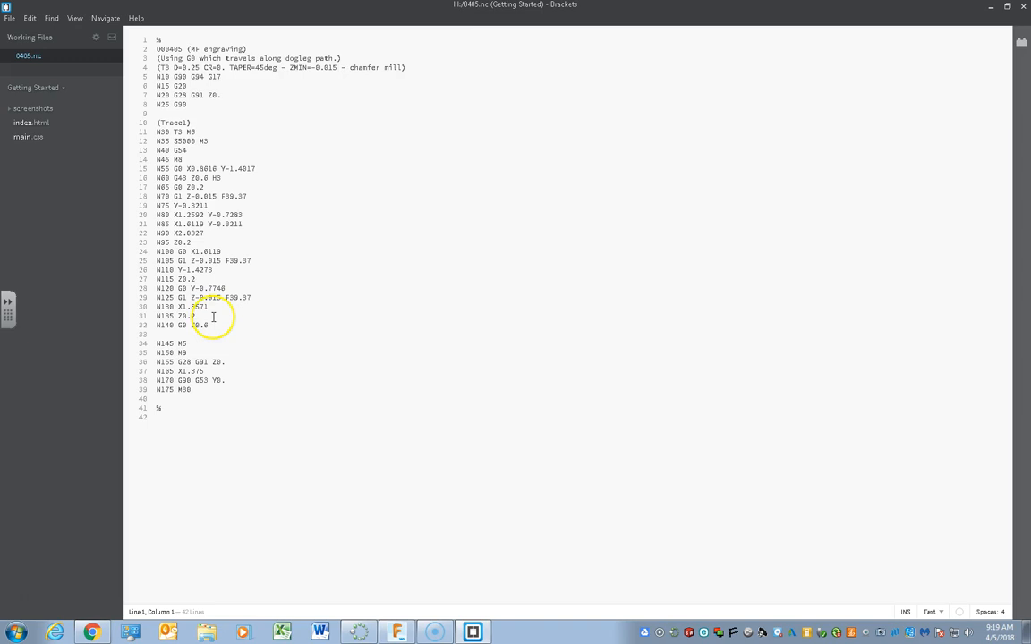
# Save a copy of the NC code as "0405 MF Engrave.nc" on Removable Disk (E:) and close the code editor.
pyautogui.click(10, 19)
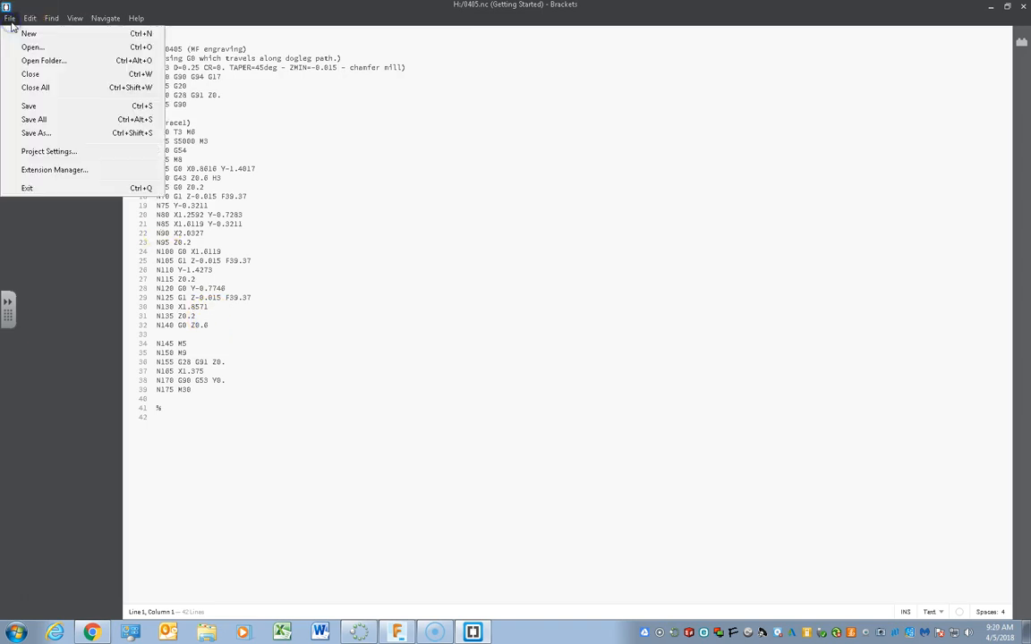
pyautogui.click(37, 133)
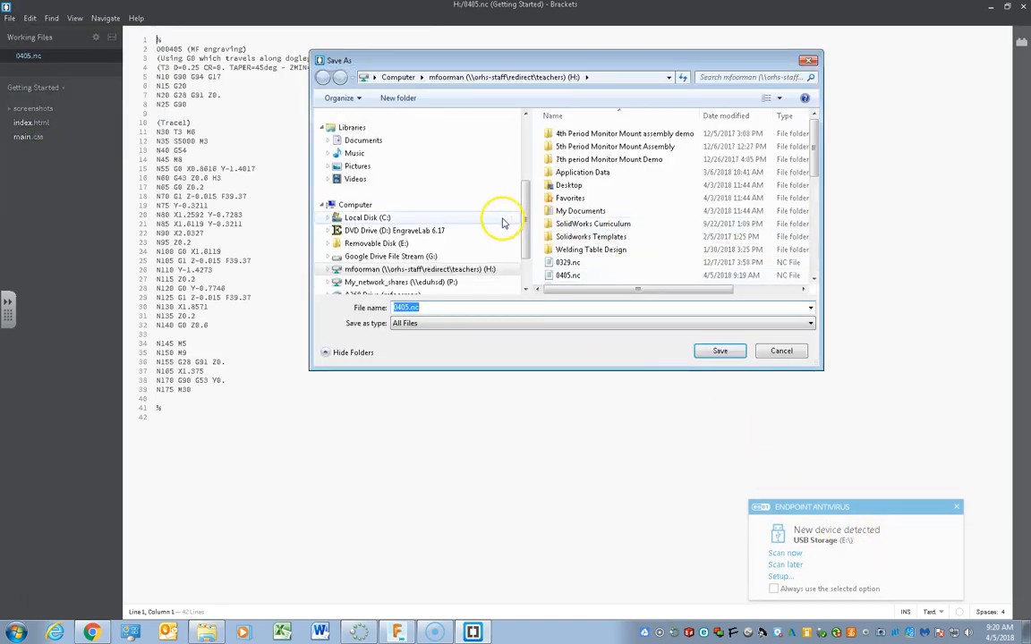
pyautogui.moveTo(529, 195); pyautogui.dragTo(529, 220)
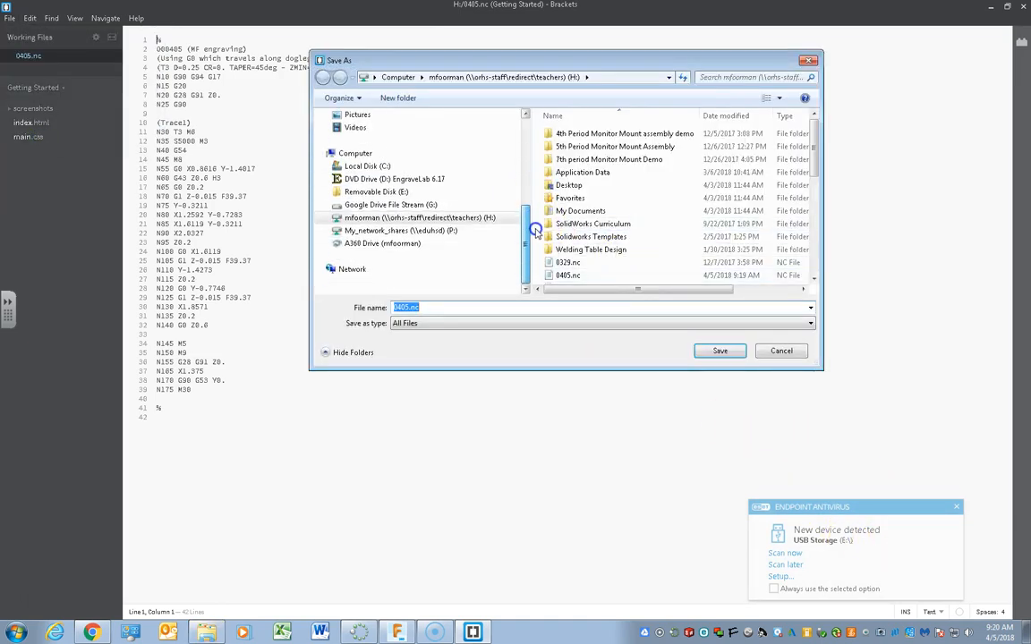
pyautogui.click(387, 193)
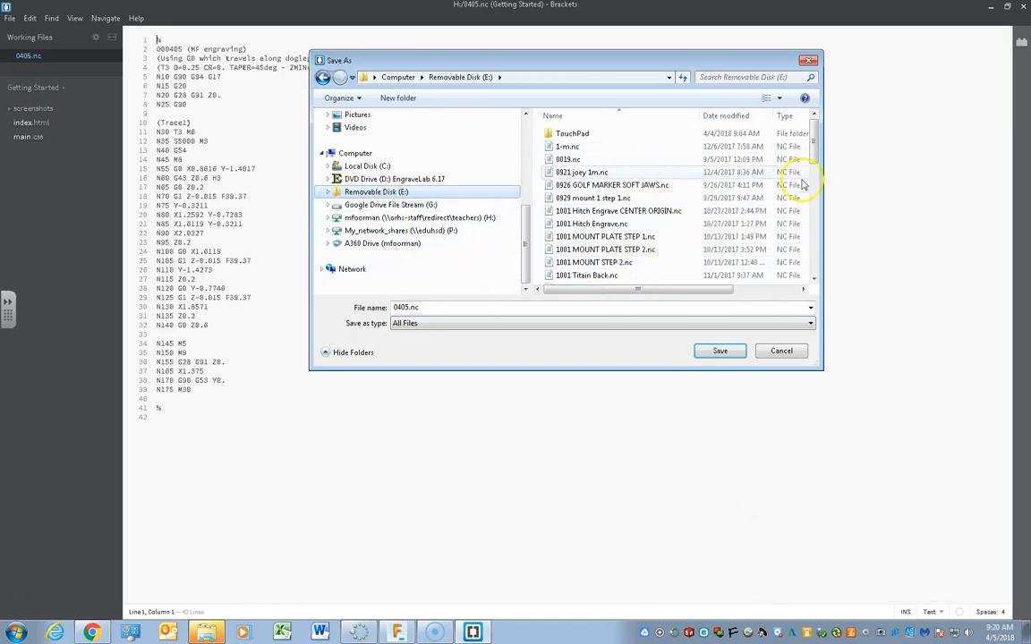
pyautogui.moveTo(816, 161); pyautogui.dragTo(819, 138)
pyautogui.doubleClick(430, 308)
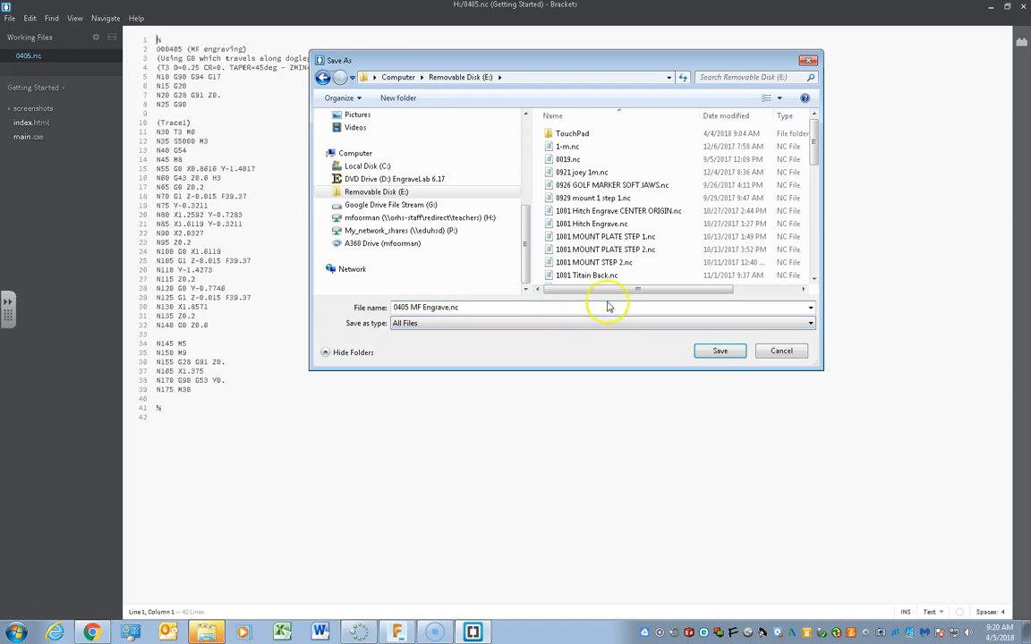
pyautogui.click(738, 357)
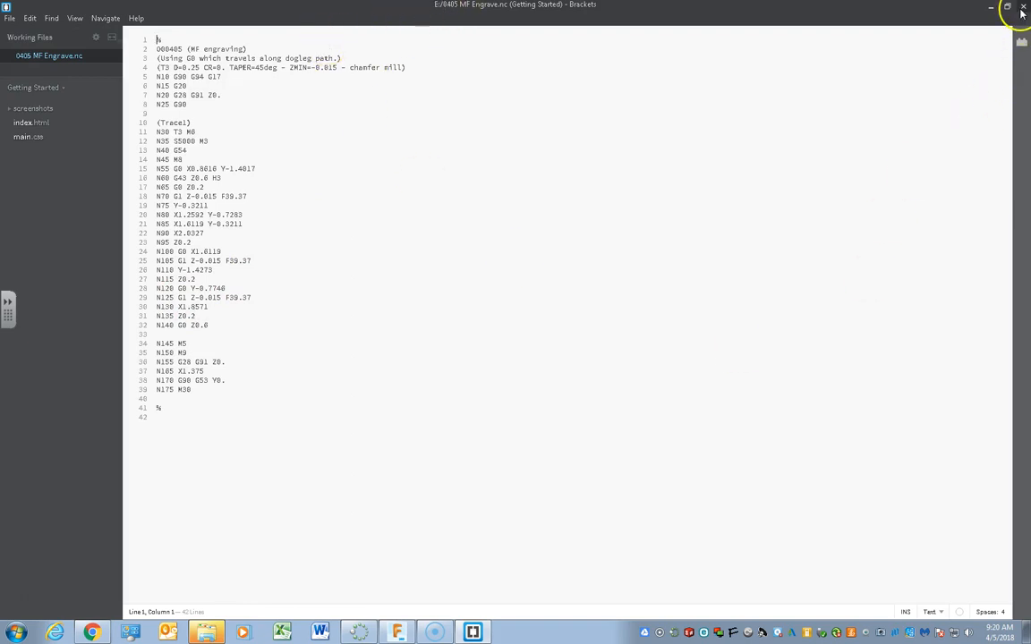
pyautogui.click(1022, 8)
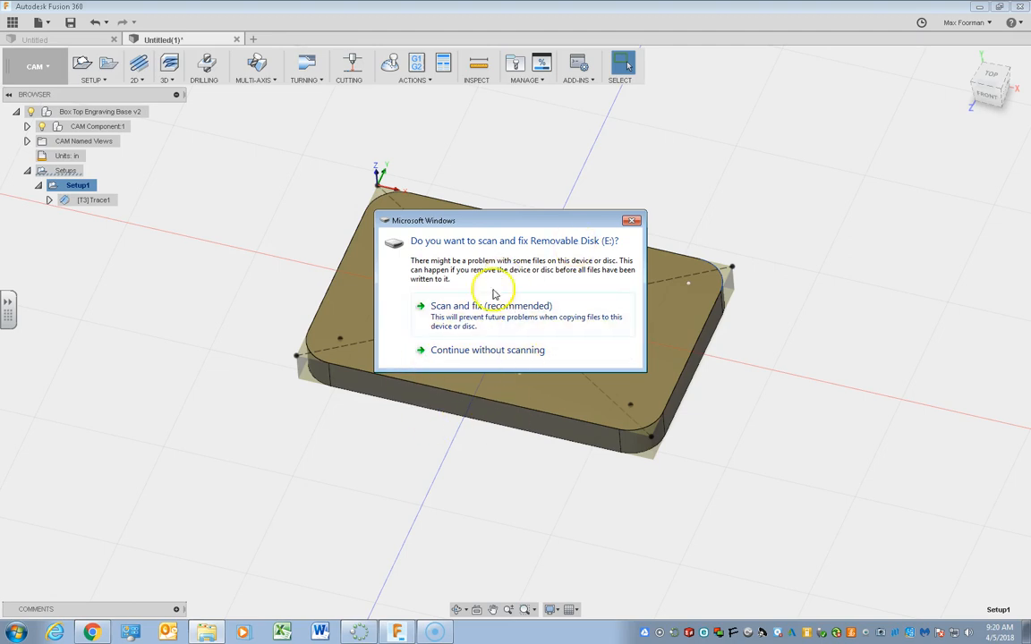
# Continue without scanning Removable Disk (E:) and eject the USB disk.
pyautogui.click(488, 350)
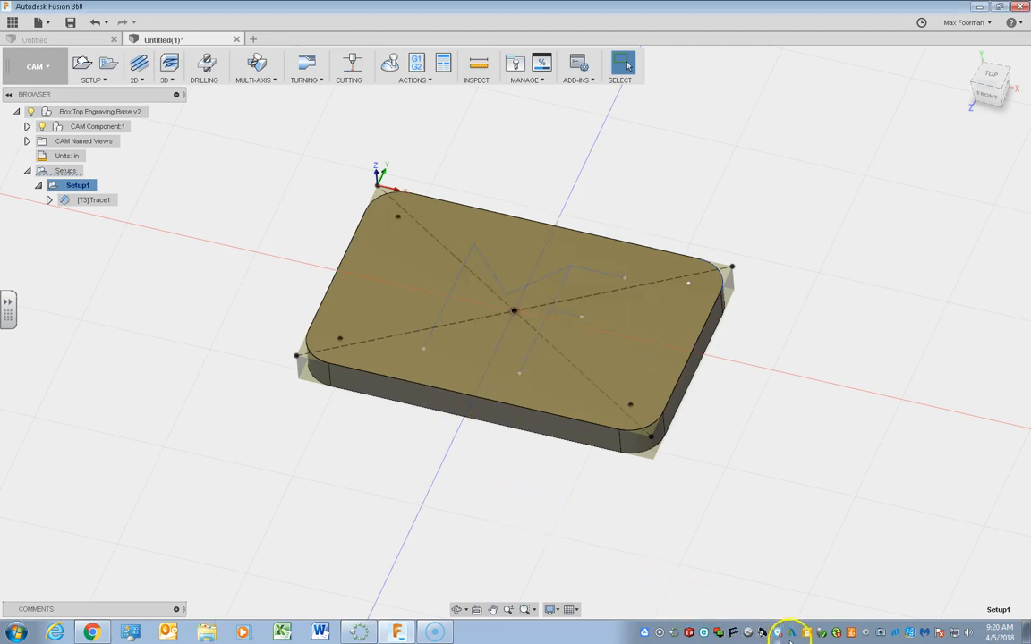
pyautogui.click(826, 633)
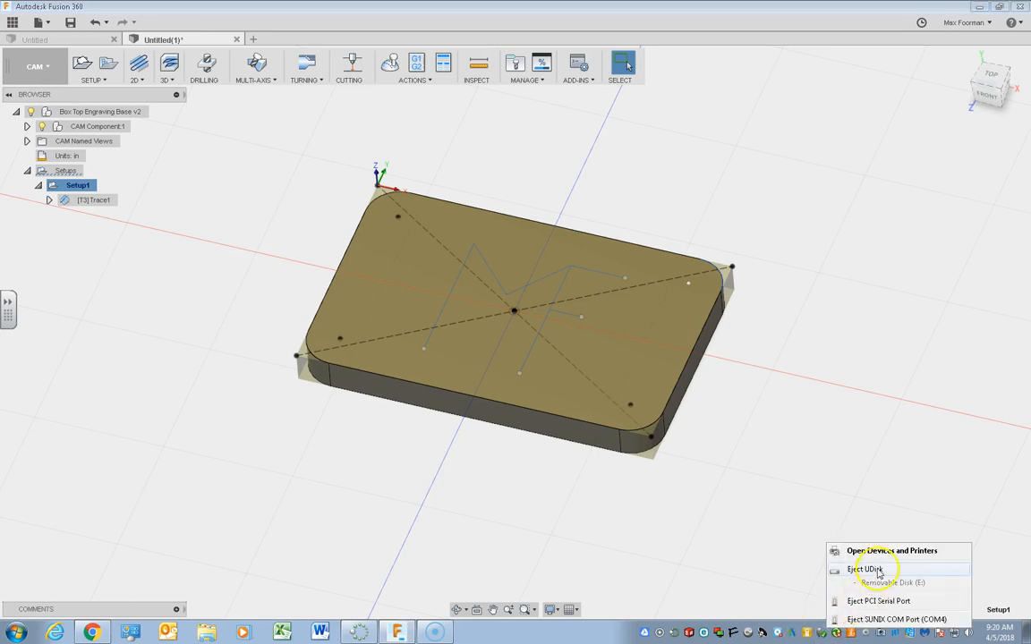
pyautogui.click(876, 582)
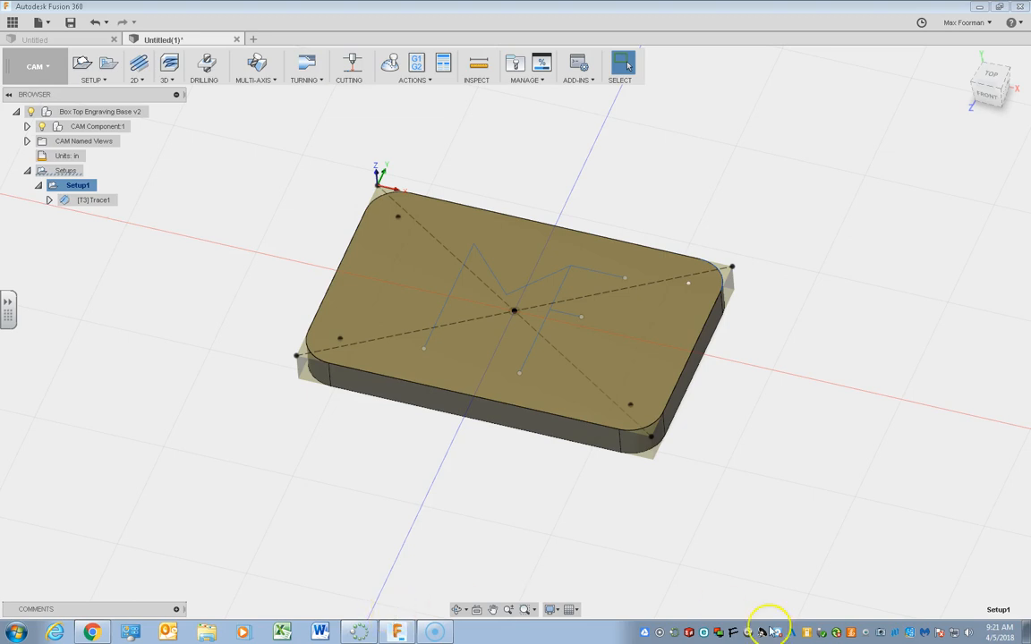
# Examine the setup's work coordinate origin and axes at the stock's upper corner from several angles.
pyautogui.moveTo(591, 362); pyautogui.dragTo(689, 393, button='middle')
pyautogui.keyDown('shift'); pyautogui.moveTo(632, 347); pyautogui.dragTo(658, 368, button='middle'); pyautogui.keyUp('shift')
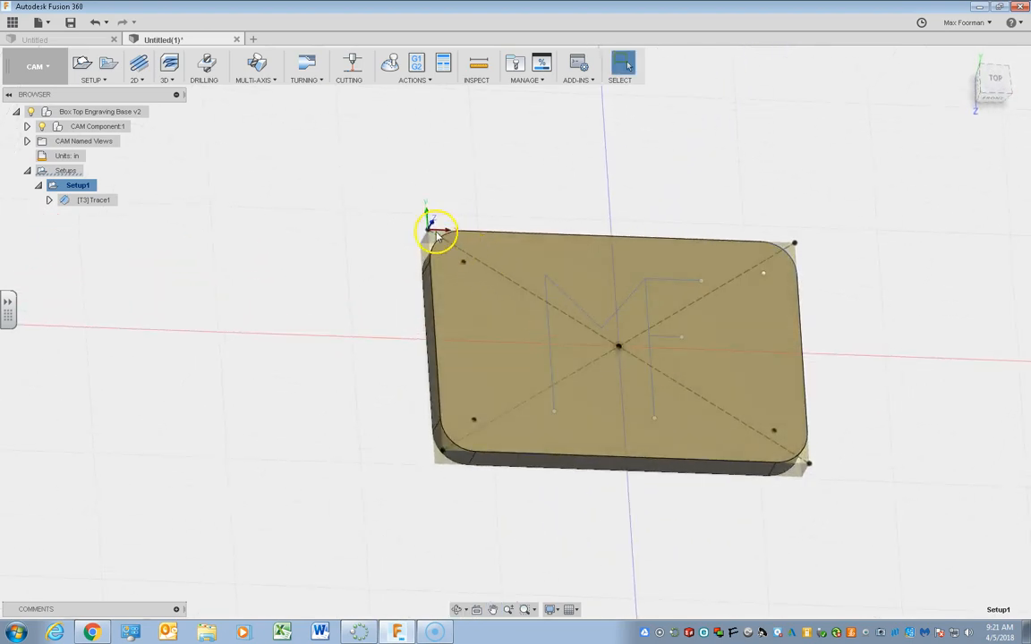
pyautogui.scroll(5, 437, 230)
pyautogui.scroll(-5, 438, 230)
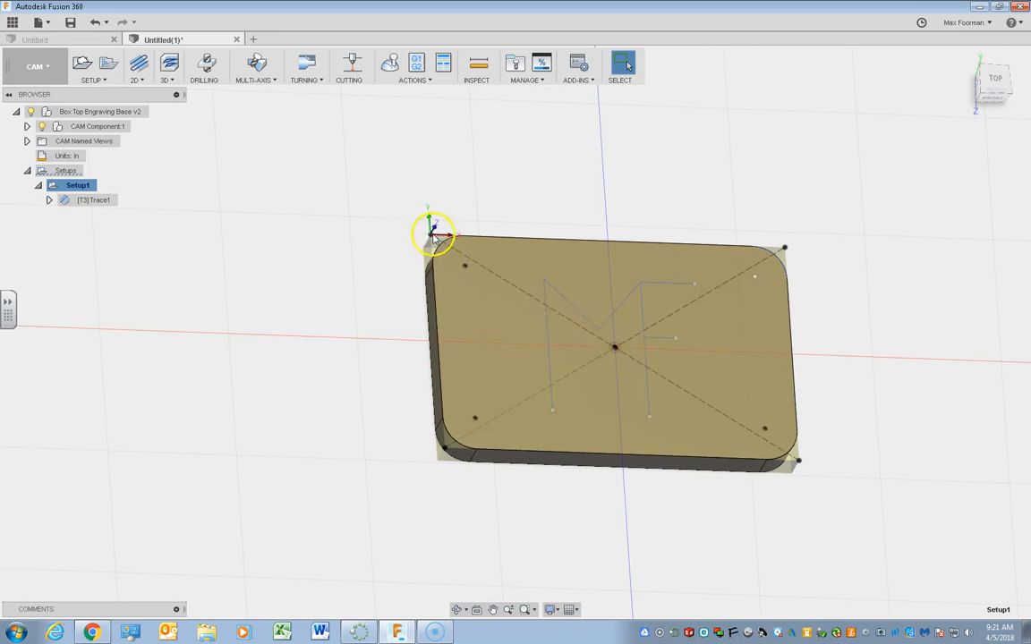
pyautogui.keyDown('shift'); pyautogui.moveTo(432, 240); pyautogui.dragTo(425, 271, button='middle'); pyautogui.keyUp('shift')
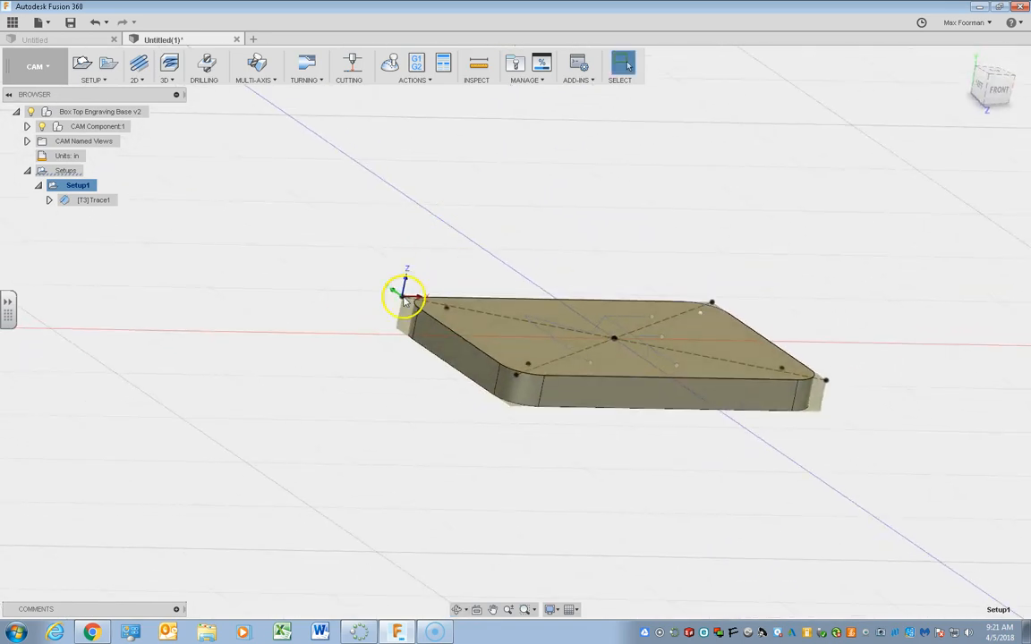
pyautogui.keyDown('shift'); pyautogui.moveTo(913, 134); pyautogui.dragTo(886, 154, button='middle'); pyautogui.keyUp('shift')
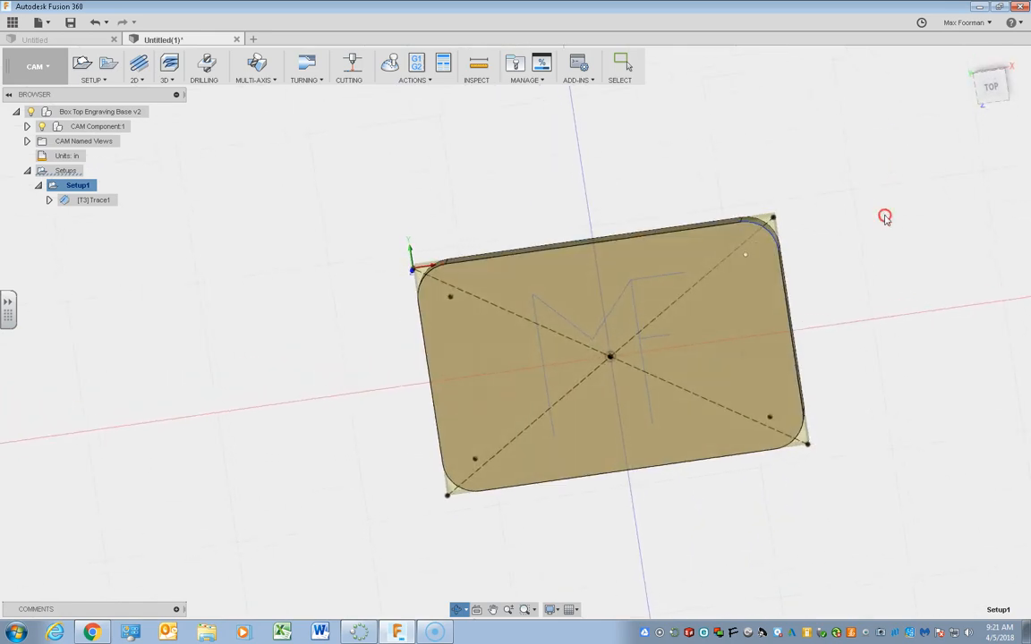
# Check the work origin's X, Y and Z directions against the stock's top face, from the top view, the side and an oblique view.
pyautogui.click(990, 87)
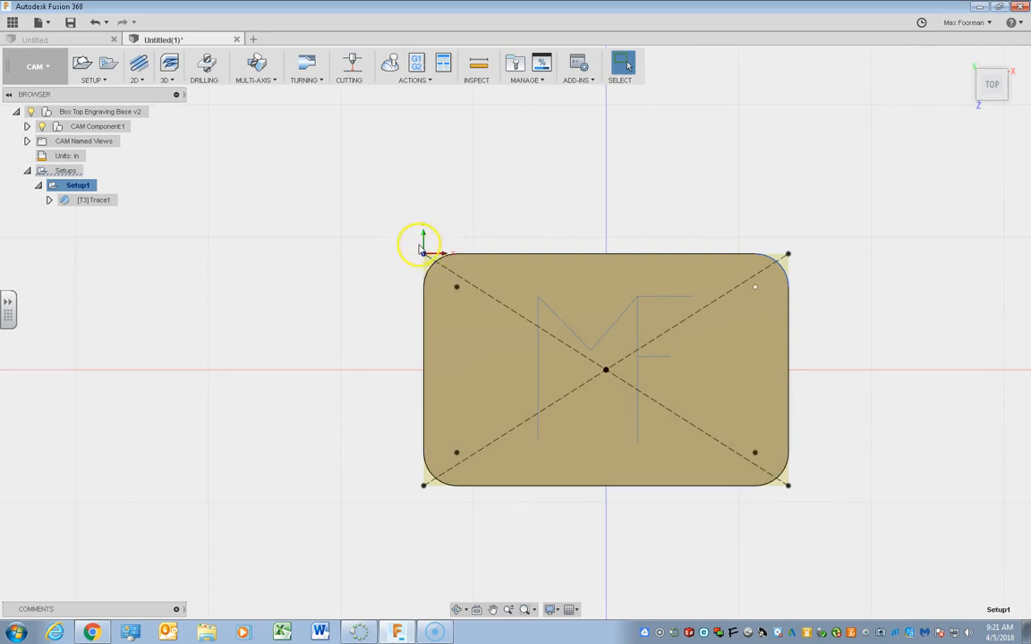
pyautogui.keyDown('shift'); pyautogui.moveTo(495, 357); pyautogui.dragTo(560, 261, button='middle'); pyautogui.keyUp('shift')
pyautogui.scroll(5, 386, 329)
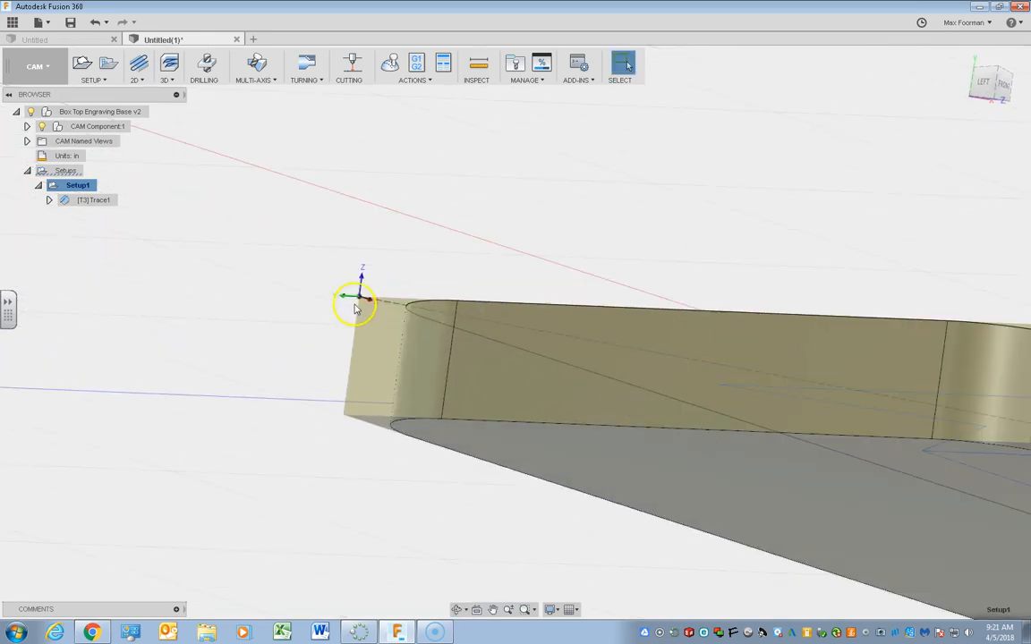
pyautogui.keyDown('shift'); pyautogui.moveTo(582, 313); pyautogui.dragTo(594, 350, button='middle'); pyautogui.keyUp('shift')
pyautogui.scroll(-6, 621, 361)
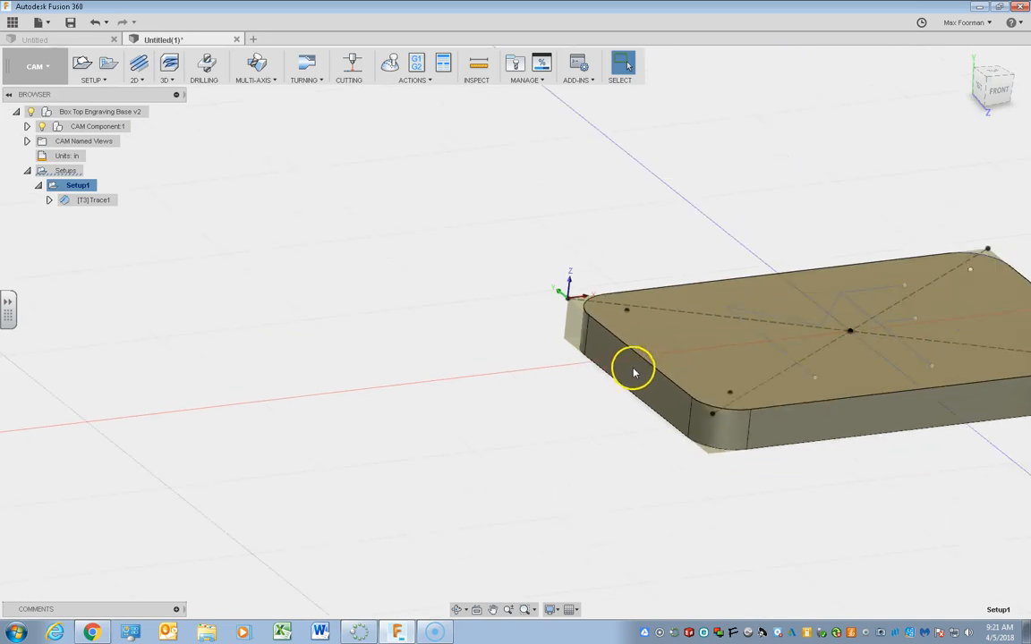
pyautogui.scroll(3, 812, 400)
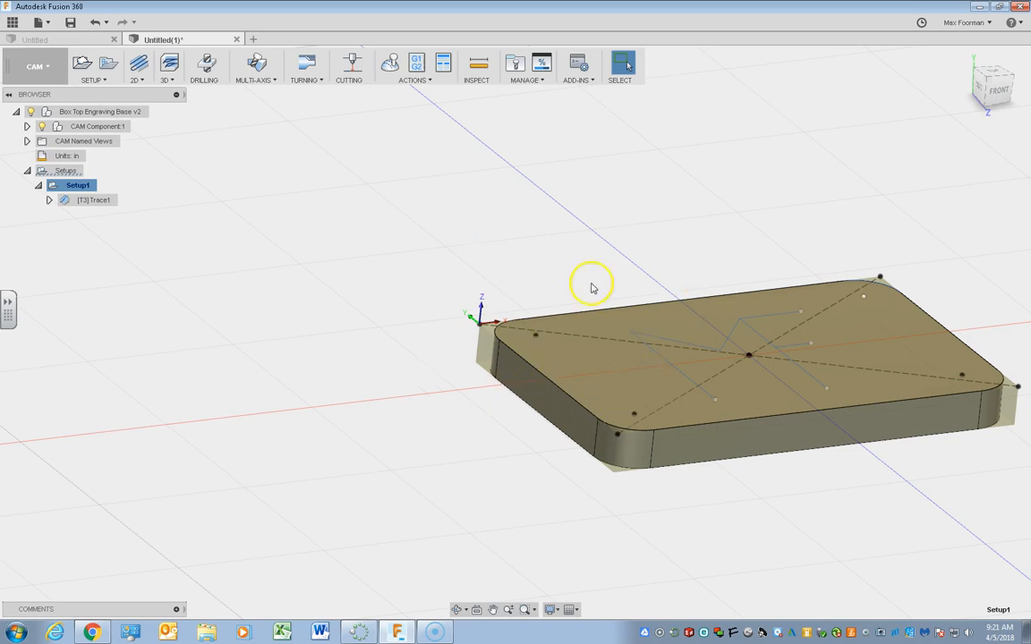
pyautogui.scroll(-3, 785, 407)
pyautogui.scroll(3, 834, 368)
pyautogui.scroll(-2, 756, 403)
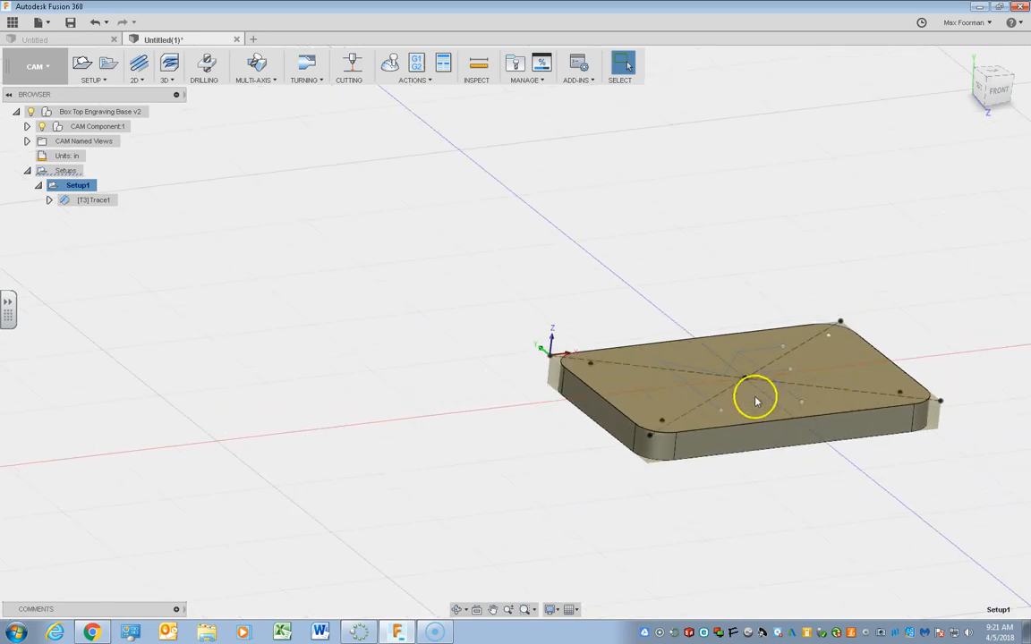
pyautogui.keyDown('shift'); pyautogui.moveTo(763, 323); pyautogui.dragTo(850, 423, button='middle'); pyautogui.keyUp('shift')
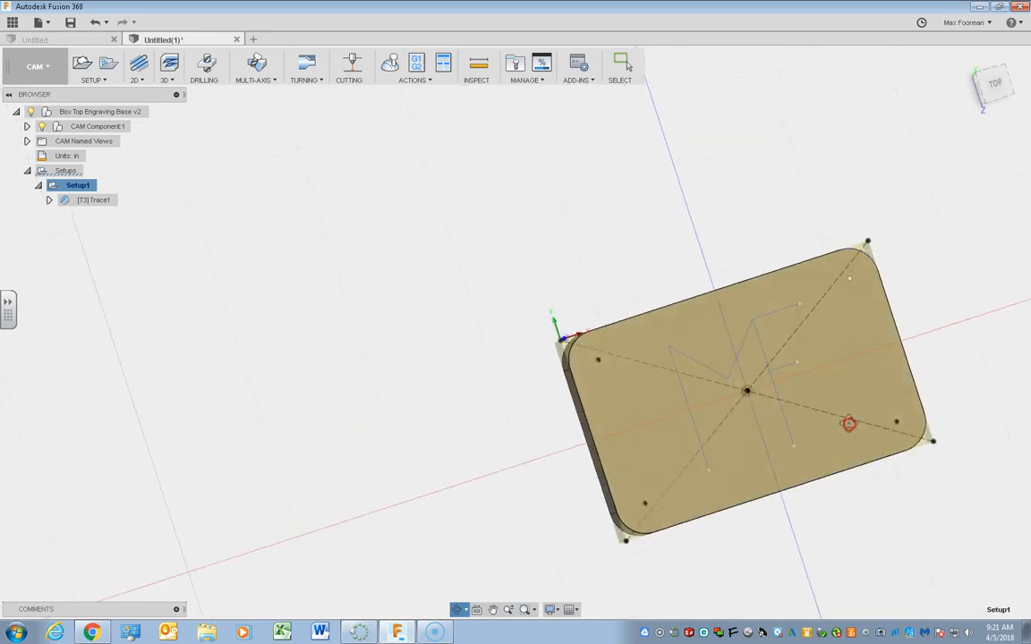